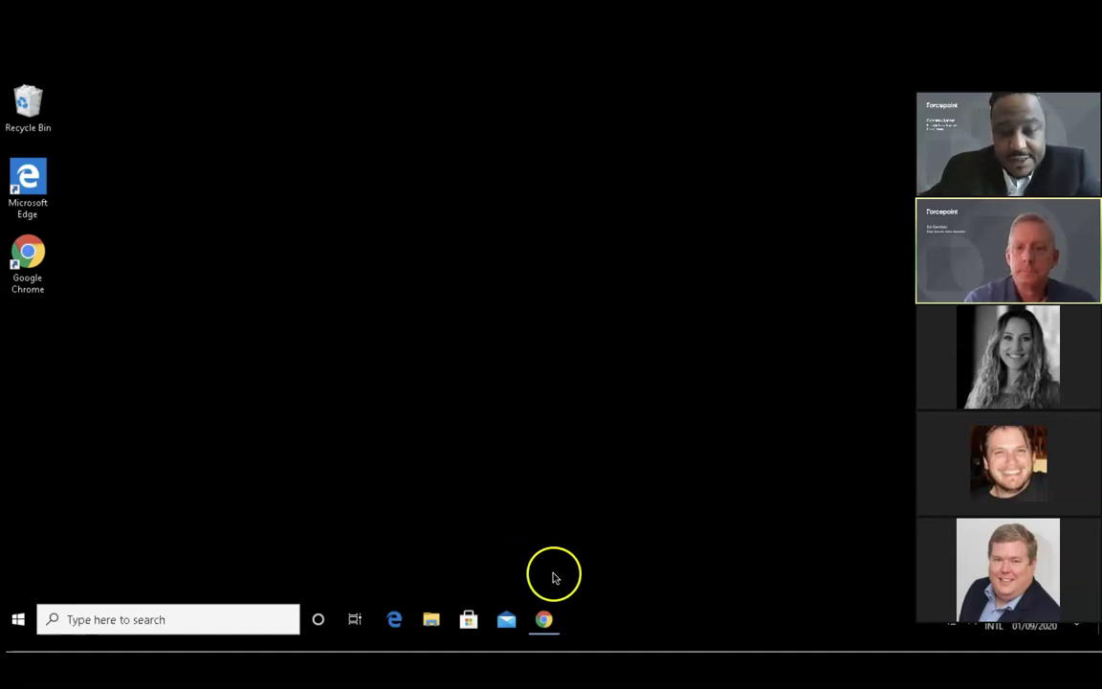
pyautogui.click(543, 618)
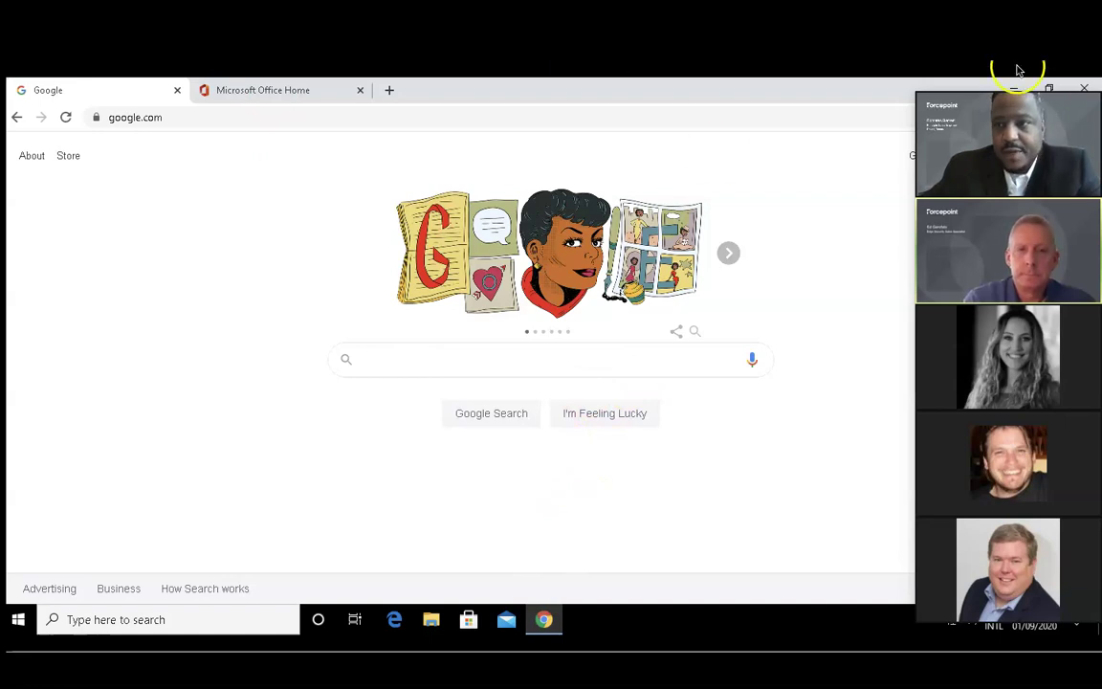
pyautogui.moveTo(1012, 113)
pyautogui.click(951, 81)
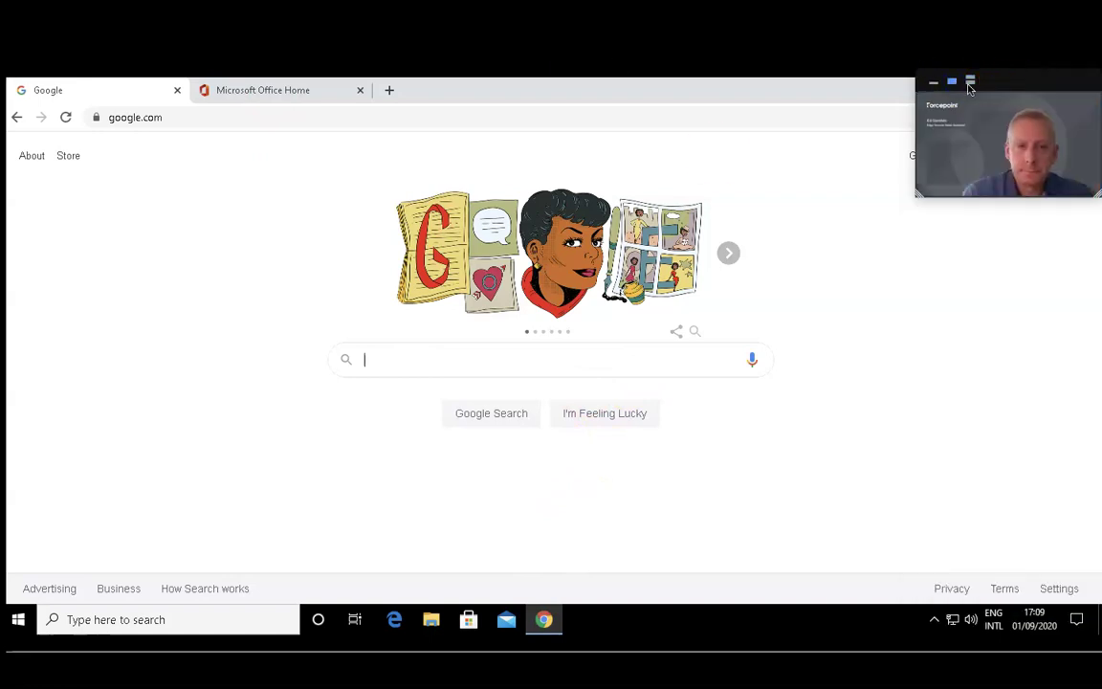
pyautogui.moveTo(1004, 86); pyautogui.dragTo(994, 167)
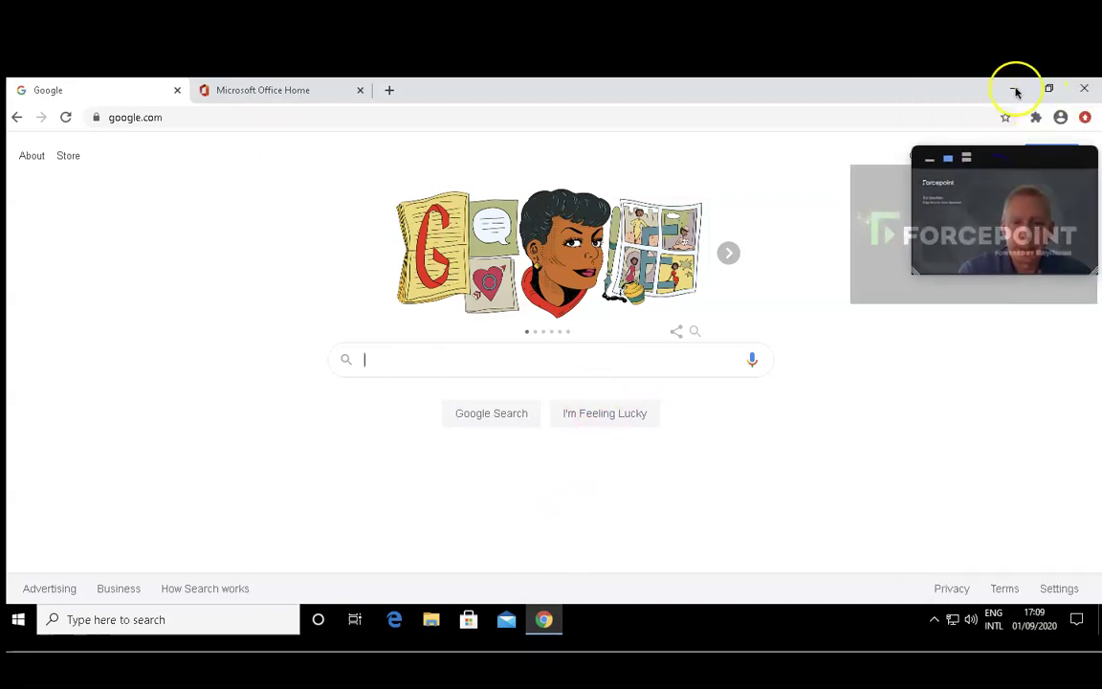
pyautogui.click(1016, 89)
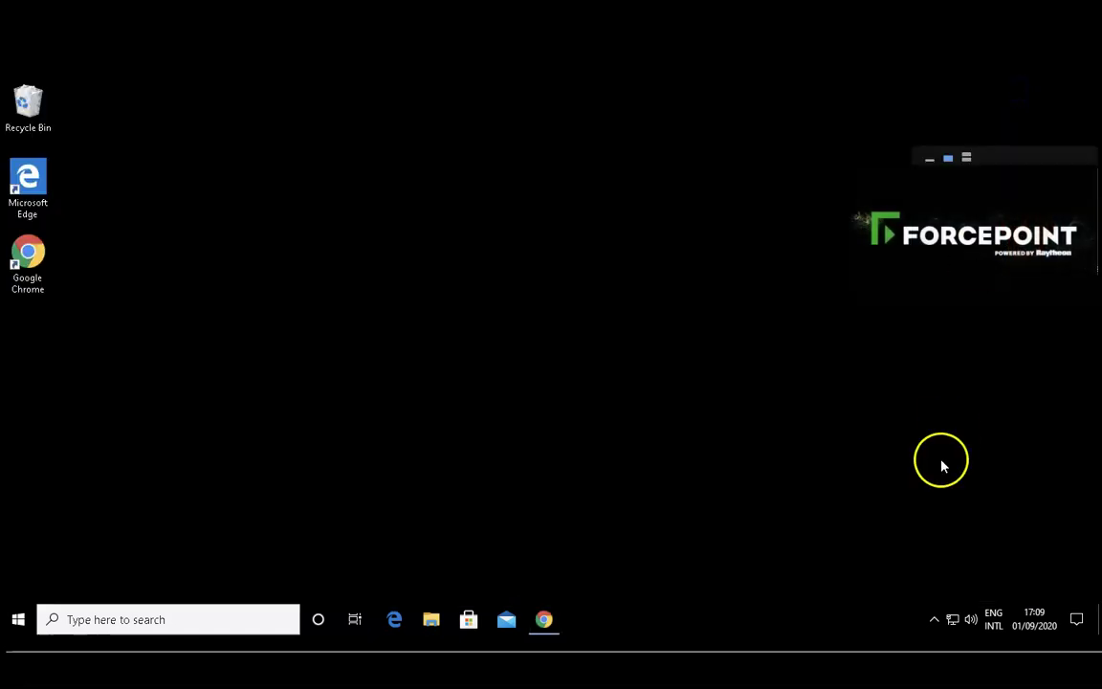
# Step: Open the Forcepoint One Endpoint Diagnostics tool from the endpoint agent running in the background
pyautogui.click(934, 619)
pyautogui.rightClick(918, 559)
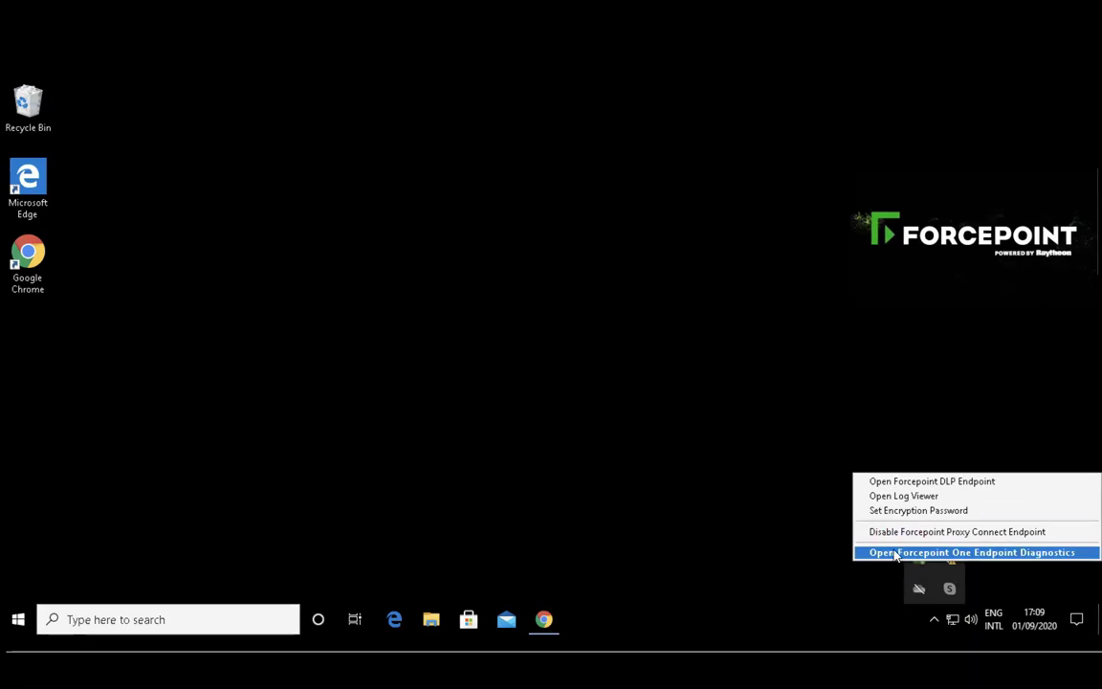
pyautogui.click(897, 553)
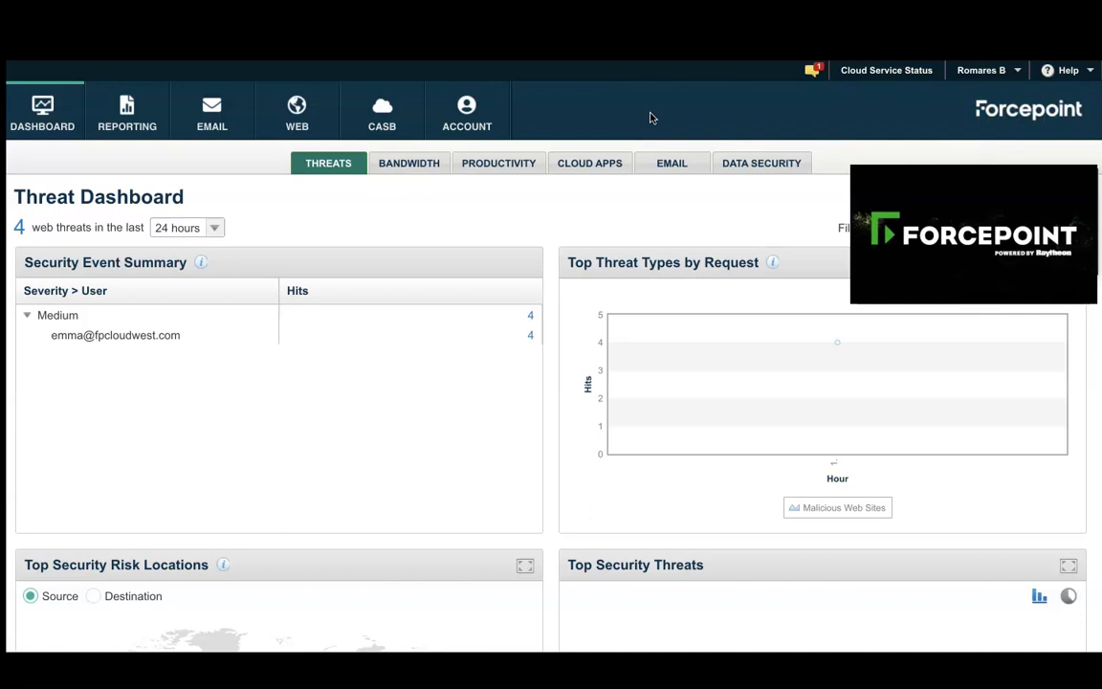
# Step: Open the web category filtering settings of the DEFAULT web policy
pyautogui.click(315, 118)
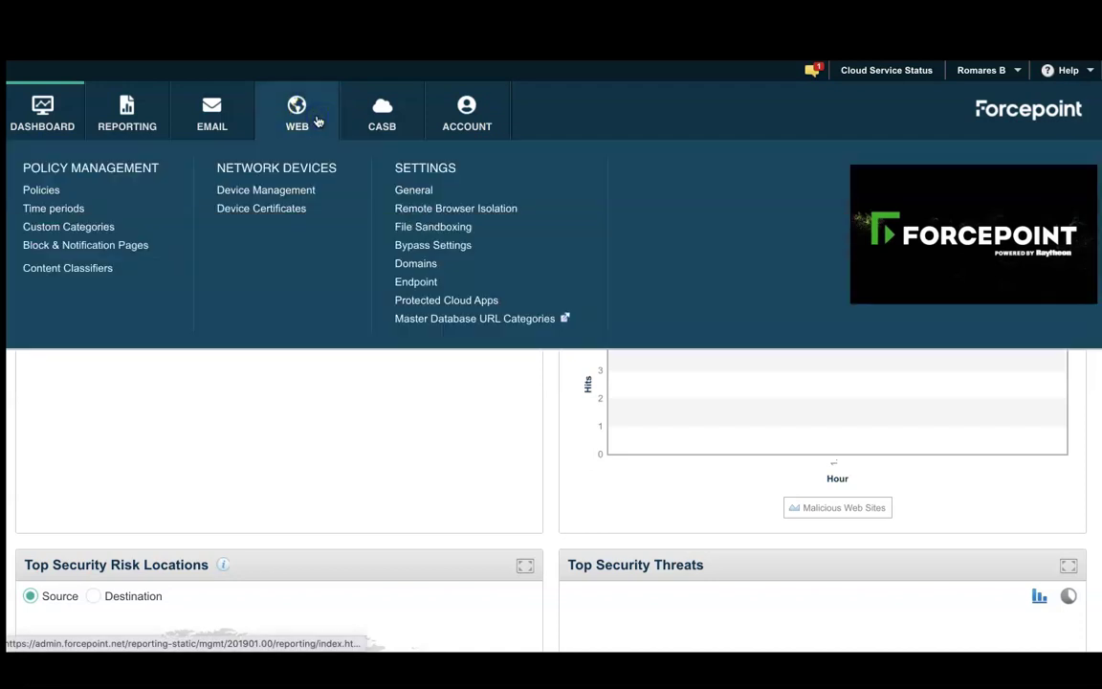
pyautogui.click(43, 190)
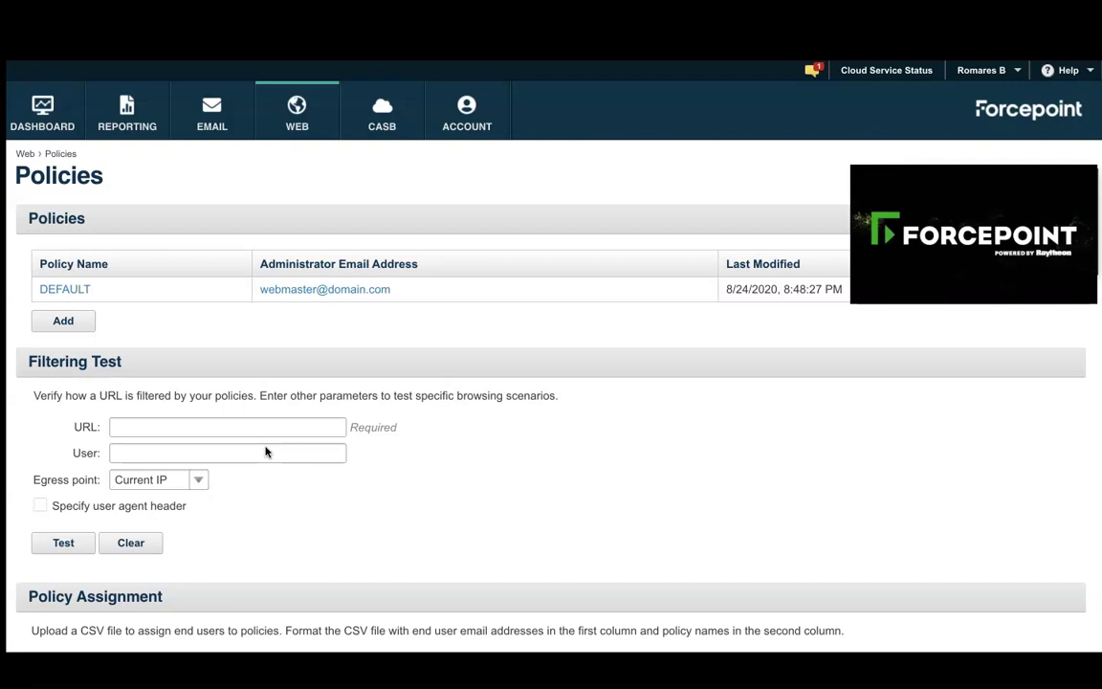
pyautogui.click(72, 289)
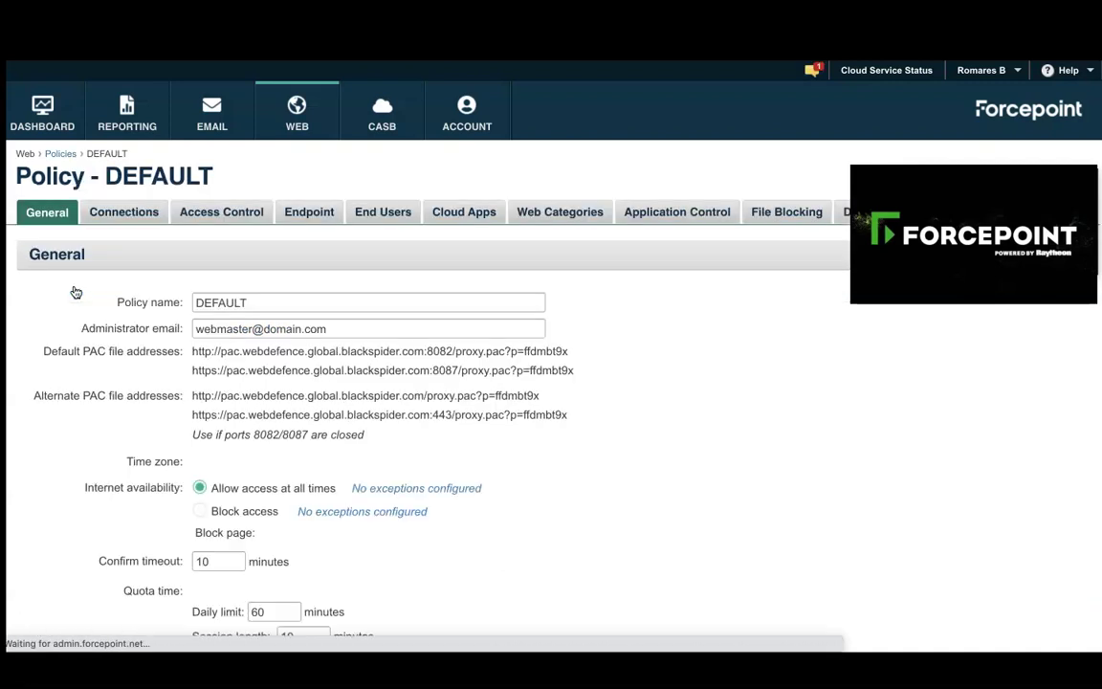
pyautogui.click(553, 216)
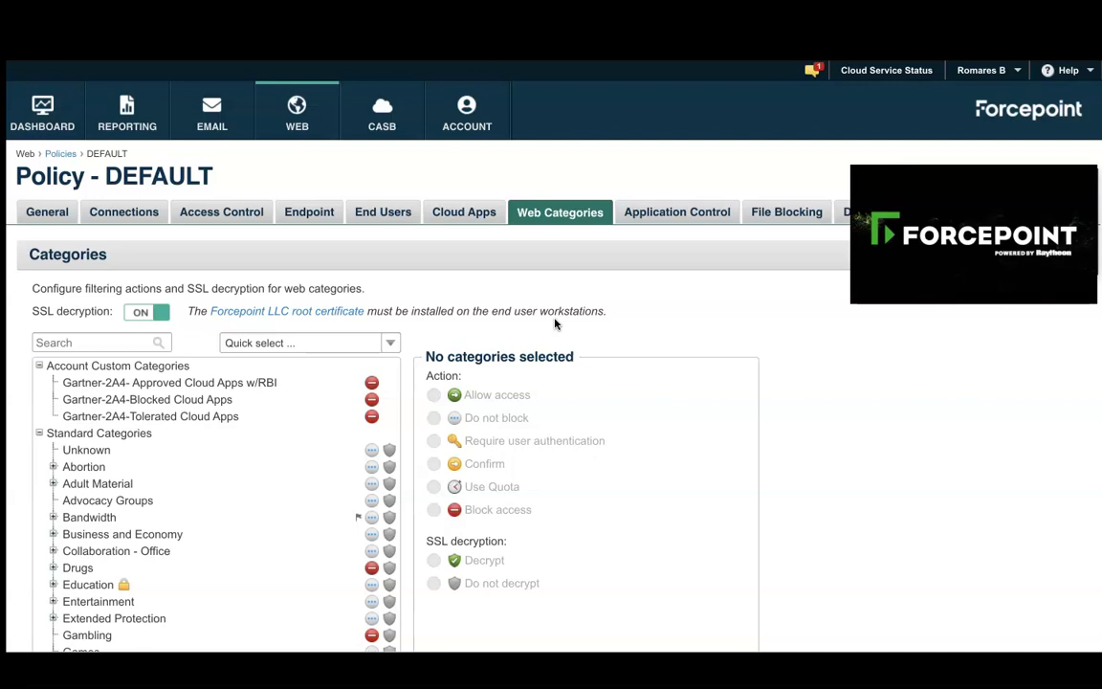
# Step: Filter the web categories by "malw" and display the settings for Advanced Malware Command and Control
pyautogui.click(105, 344)
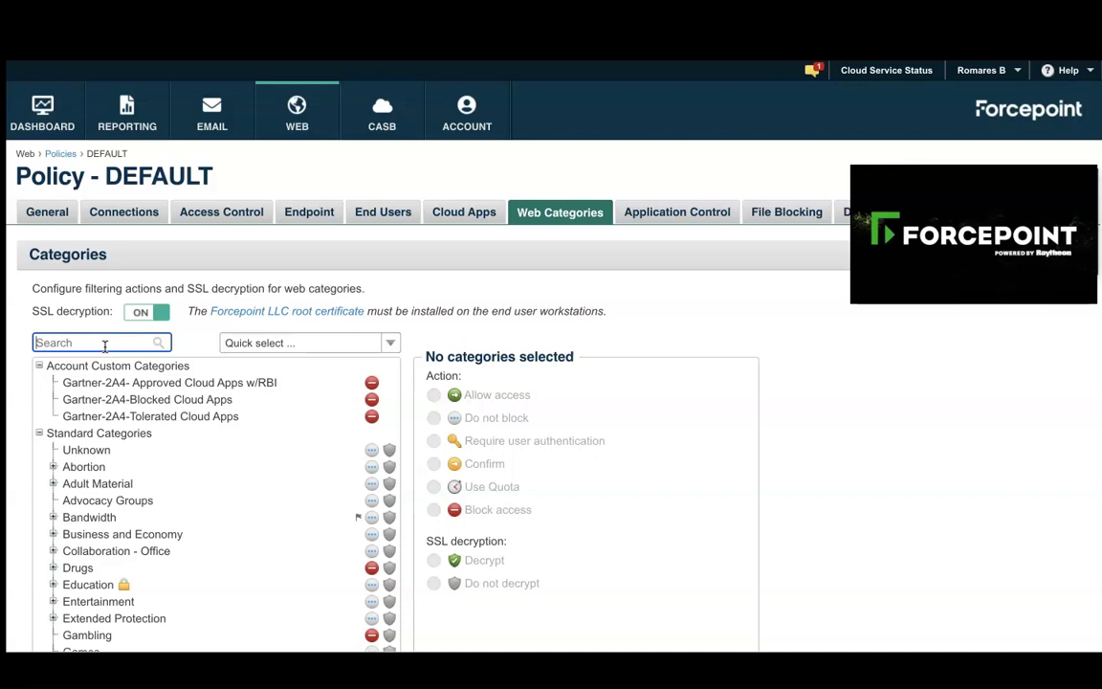
pyautogui.write('malw')
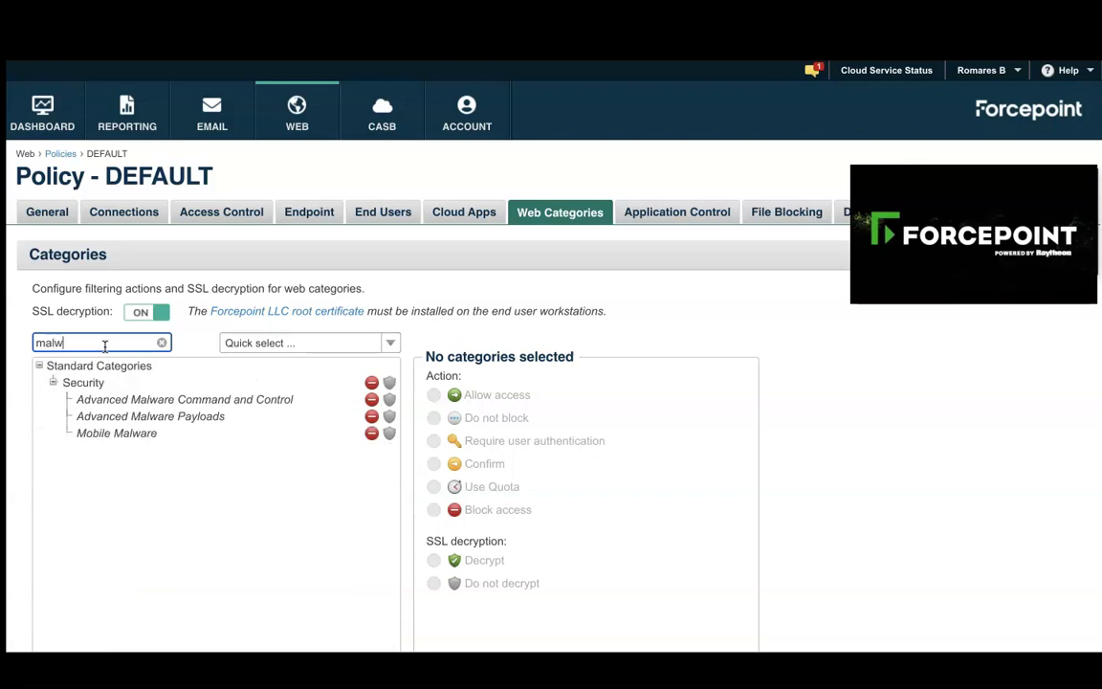
pyautogui.click(94, 403)
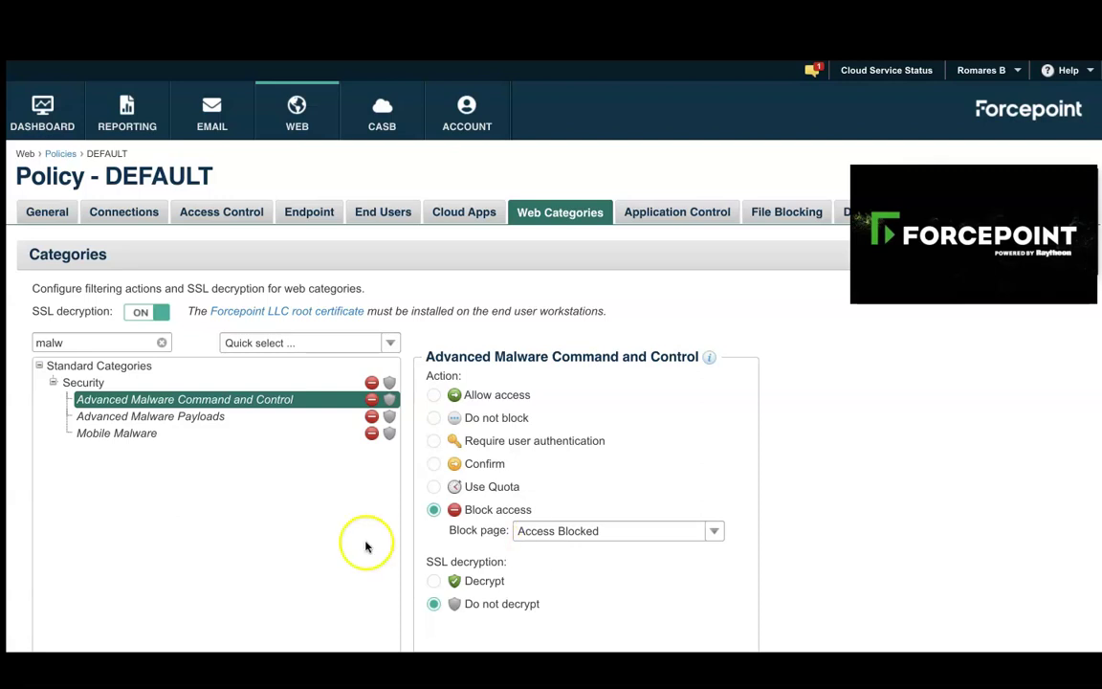
# Step: Filter the web categories by "gam" and display the settings for the Gambling category
pyautogui.doubleClick(100, 343)
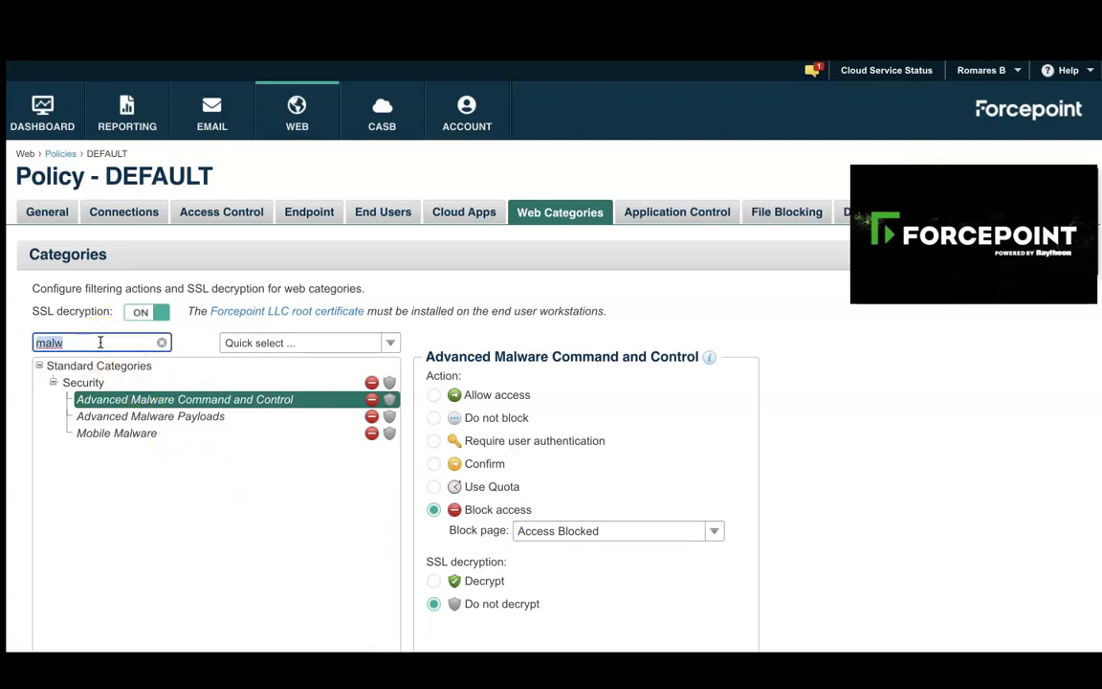
pyautogui.write('gam')
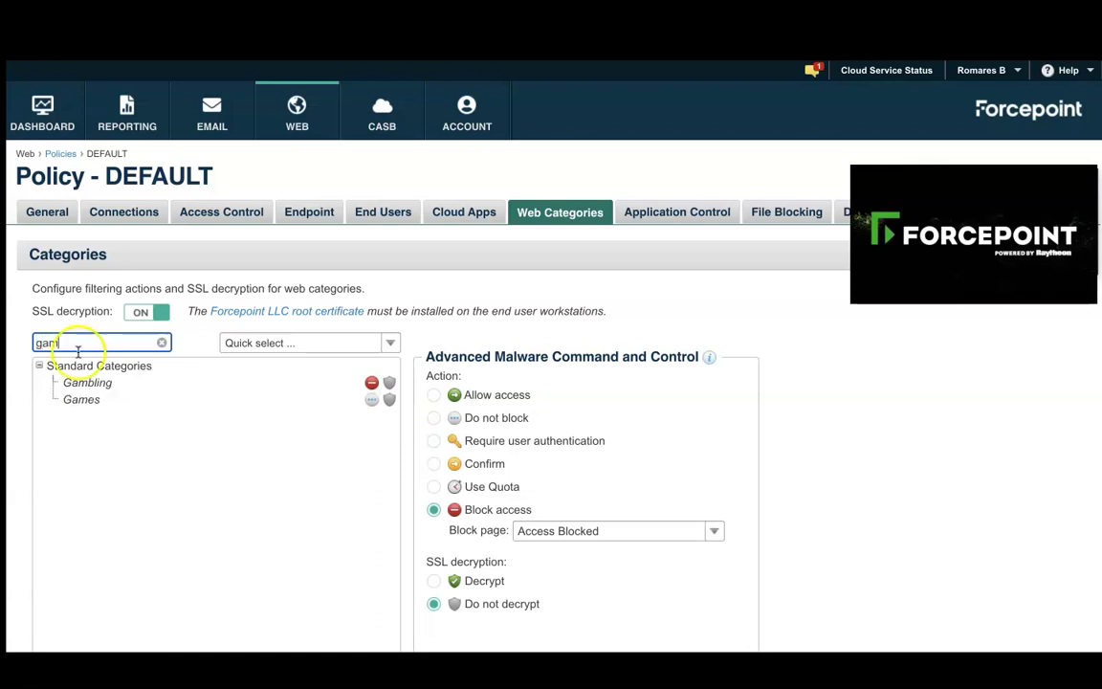
pyautogui.click(66, 382)
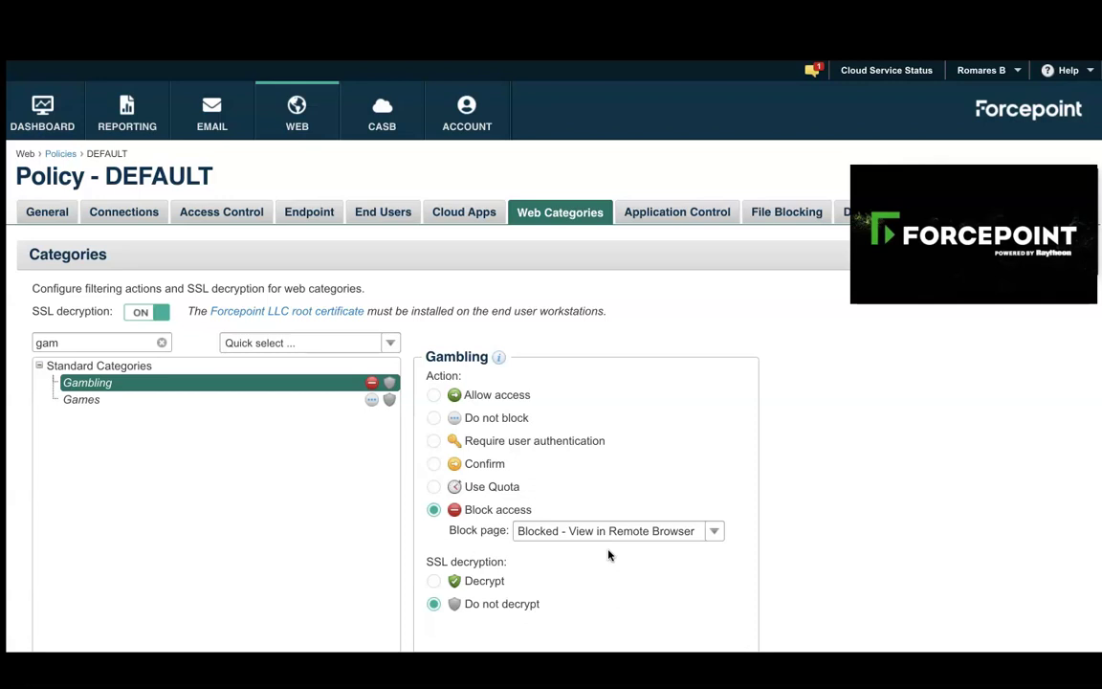
# Step: Filter the web categories by "youtu" and display the settings for the YouTube category
pyautogui.doubleClick(118, 344)
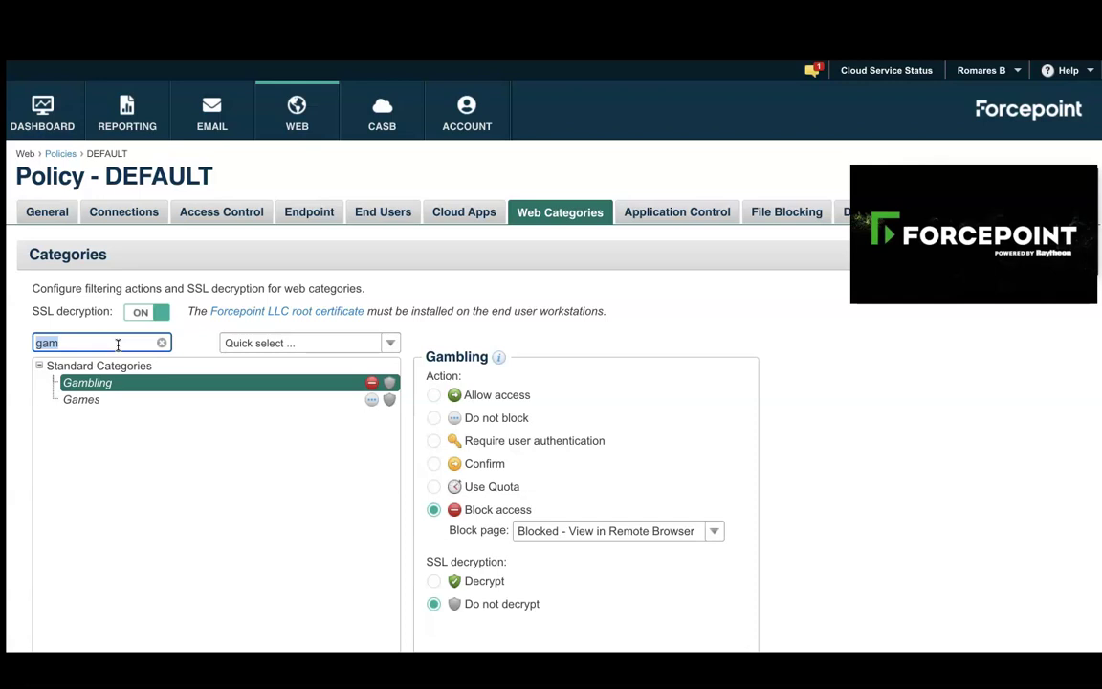
pyautogui.write('yot')
pyautogui.press('BackSpace')
pyautogui.press('BackSpace')
pyautogui.write('outu')
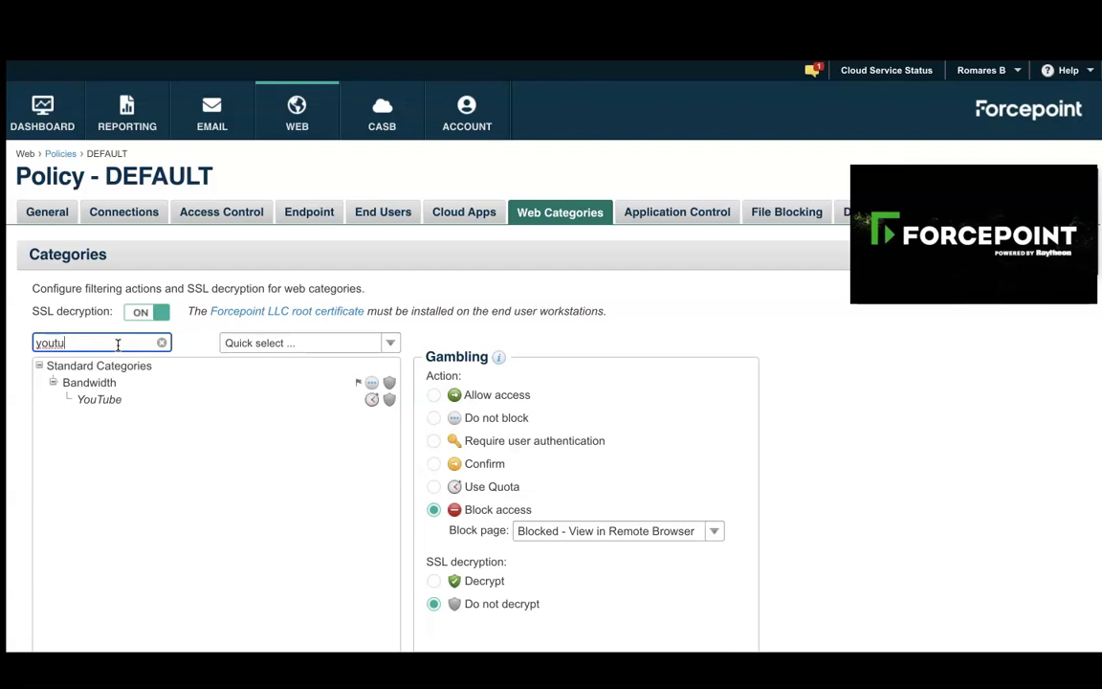
pyautogui.click(93, 401)
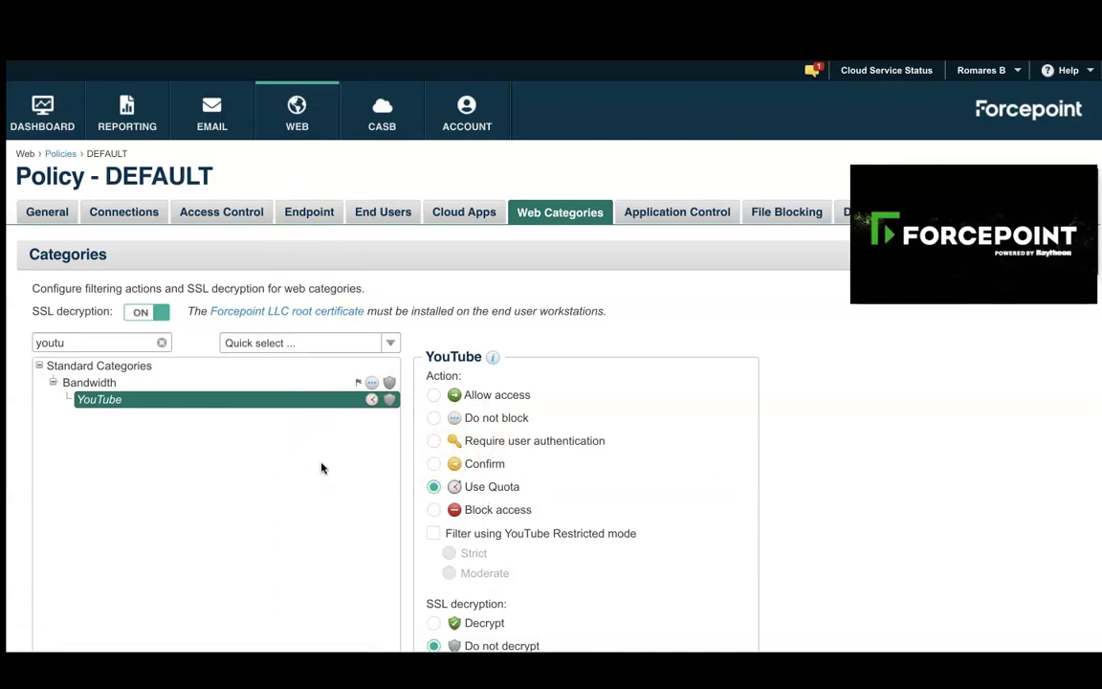
# Step: Switch to Chrome on the endpoint machine and visit textspeier.de in a new tab to test malicious site filtering
pyautogui.moveTo(124, 62)
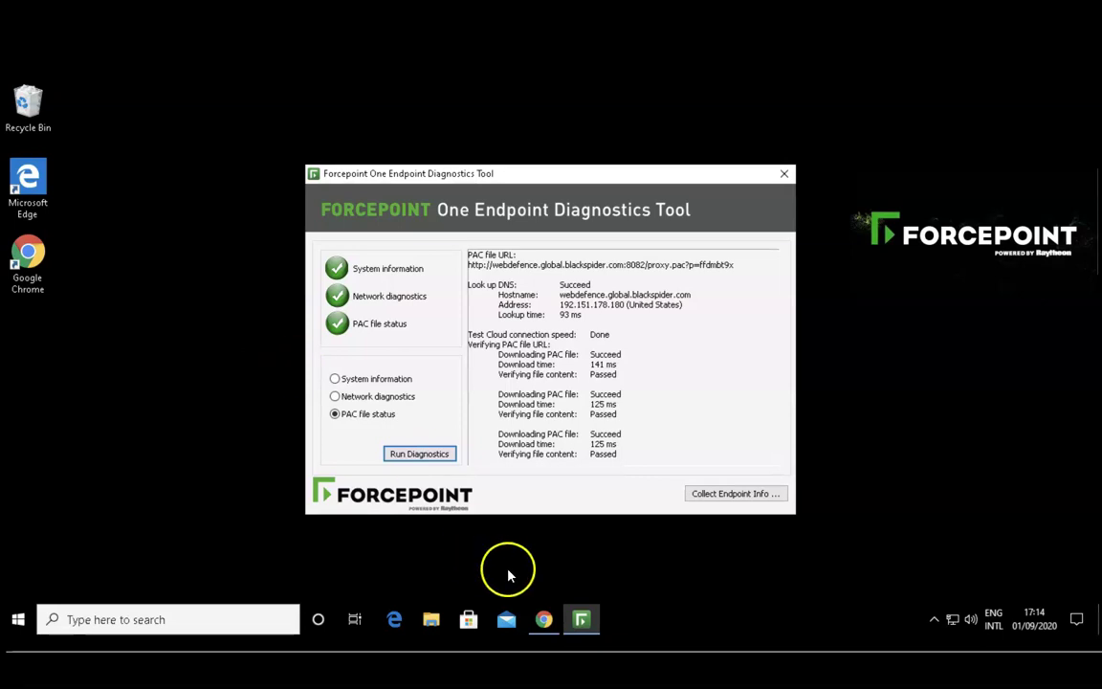
pyautogui.click(543, 619)
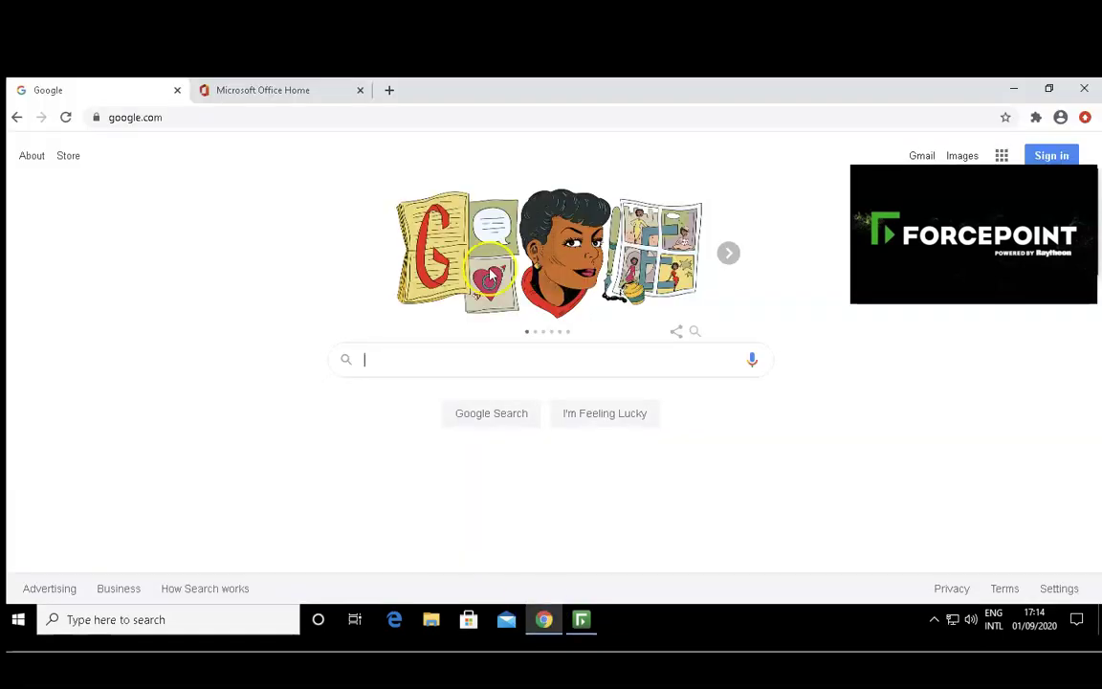
pyautogui.click(389, 90)
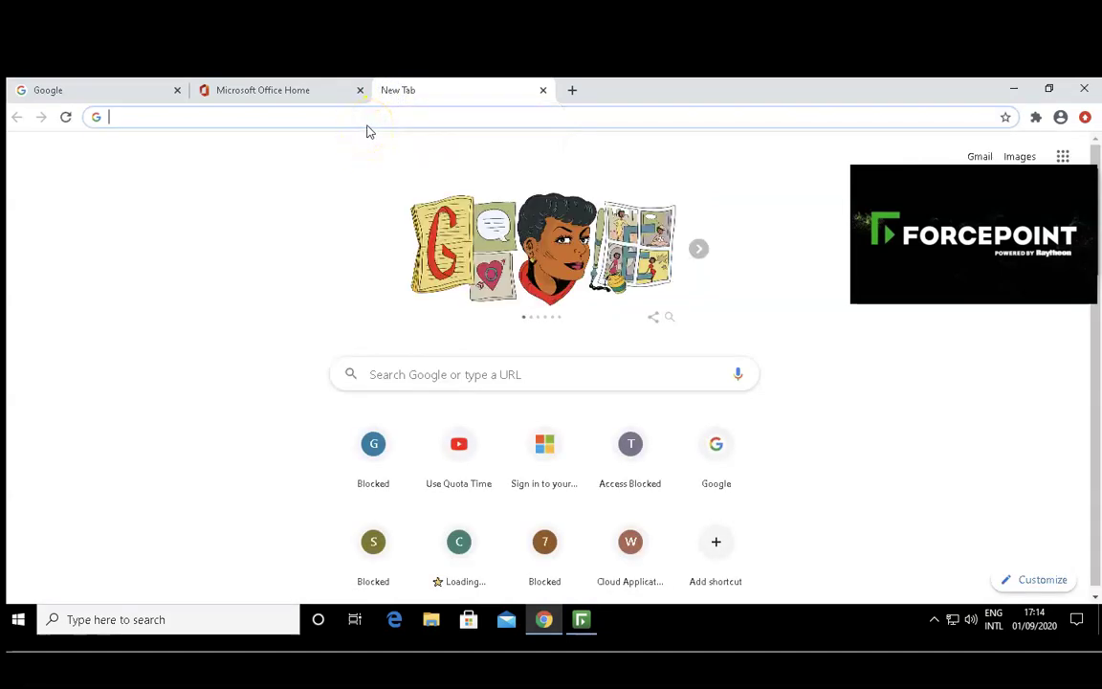
pyautogui.write('t')
pyautogui.press('Return')
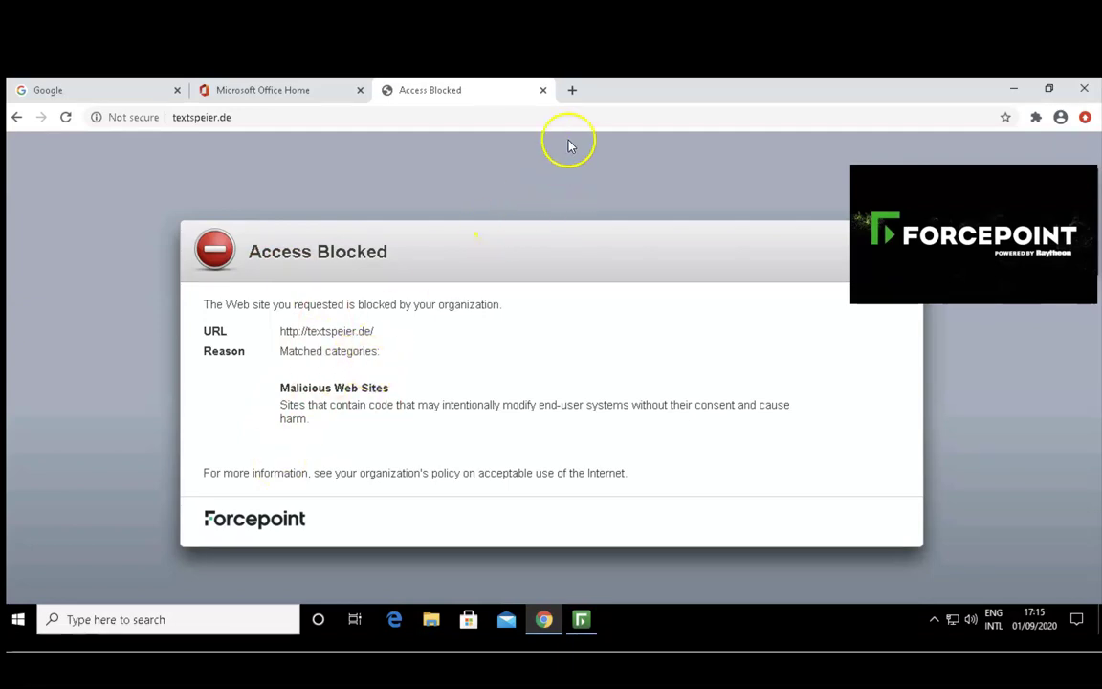
# Step: Visit gambling.com in a new tab and open the site in the remote browser
pyautogui.click(574, 93)
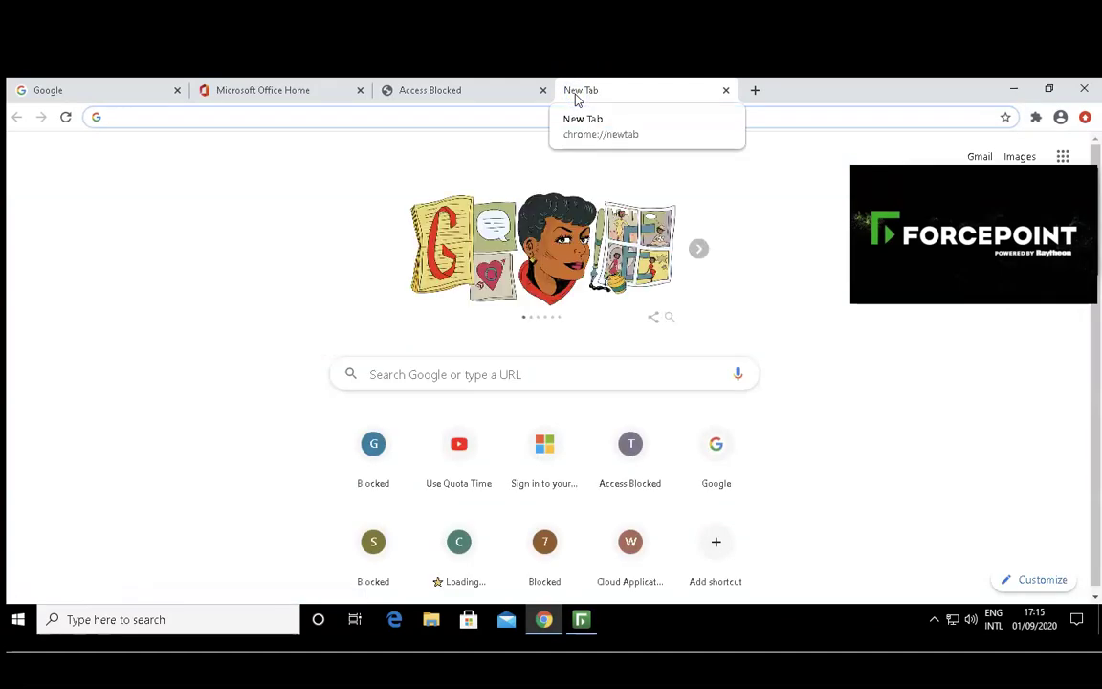
pyautogui.write('g')
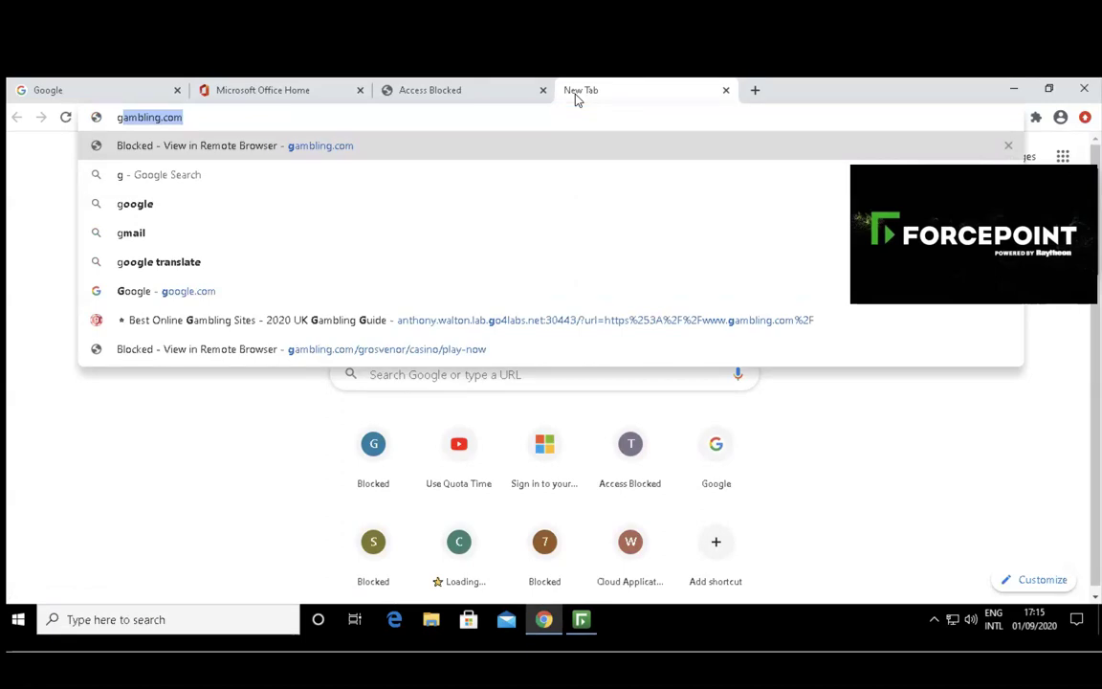
pyautogui.press('Return')
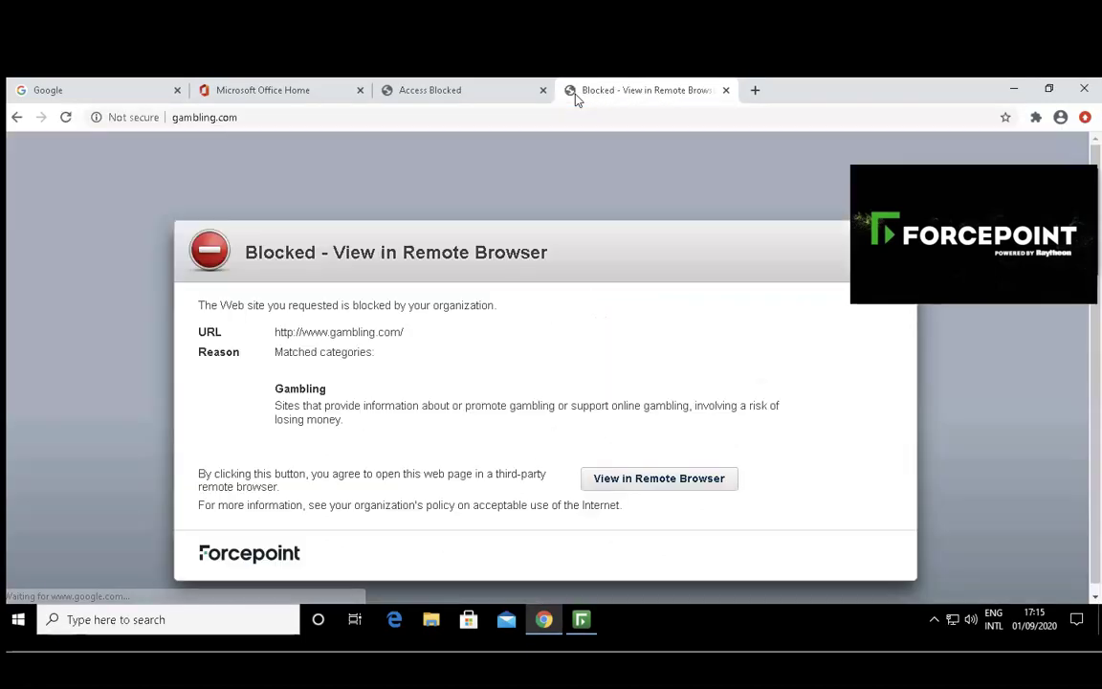
pyautogui.click(655, 478)
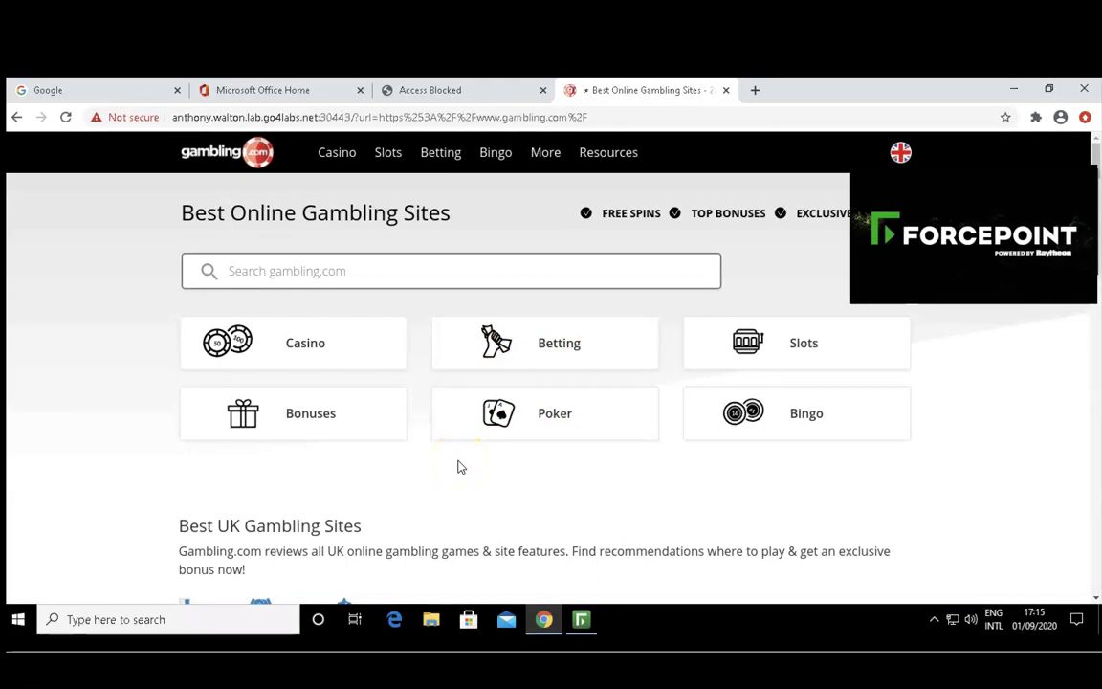
pyautogui.click(645, 276)
pyautogui.click(826, 167)
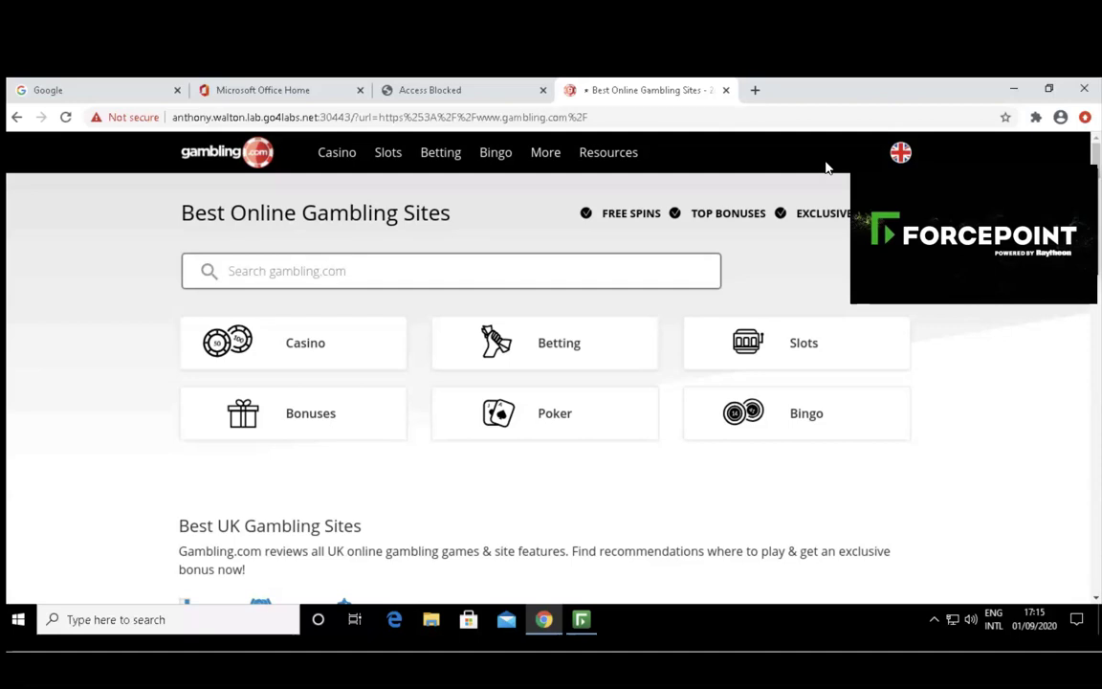
# Step: Visit youtube.com in a new tab and use quota time to access the site
pyautogui.click(756, 91)
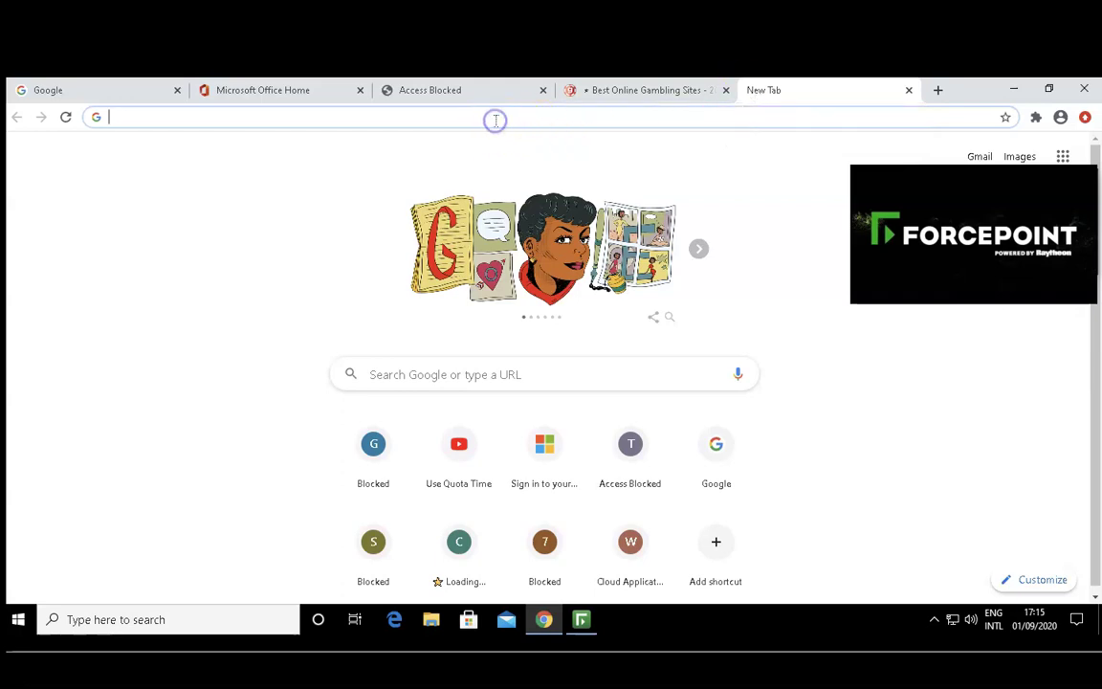
pyautogui.write('yo')
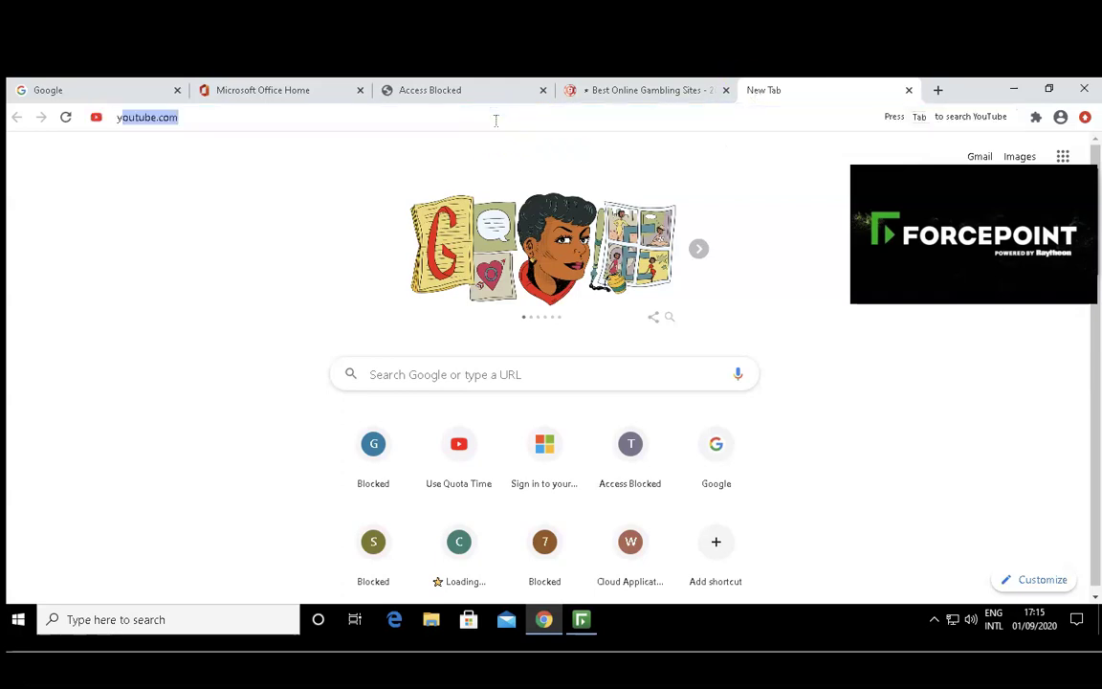
pyautogui.write('u')
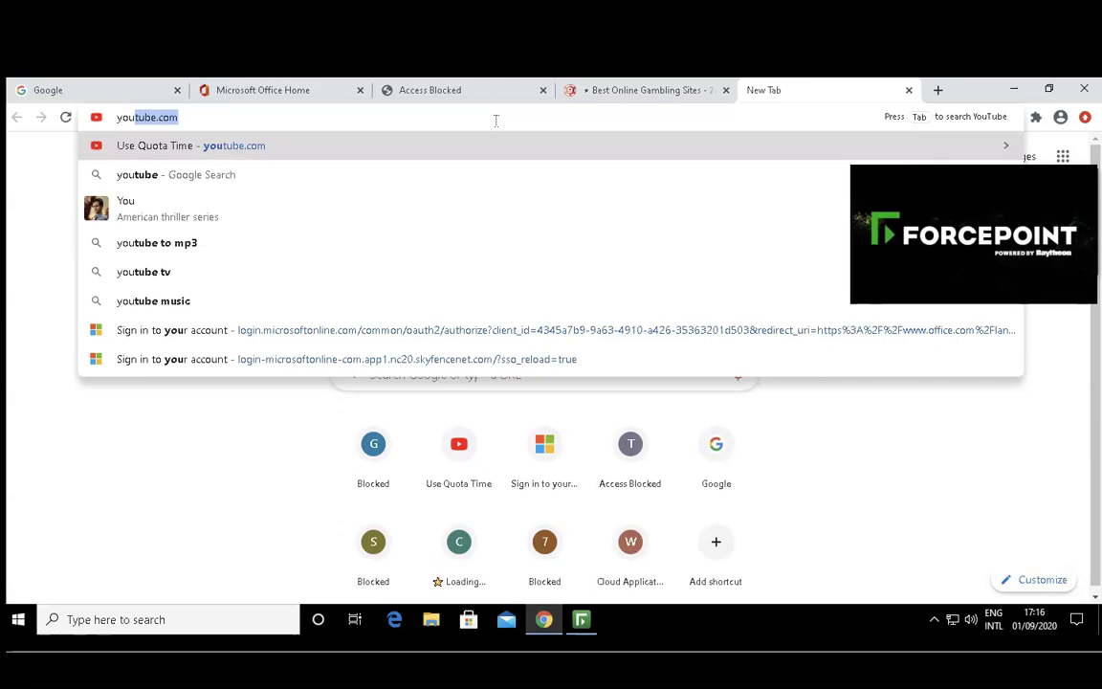
pyautogui.press('Return')
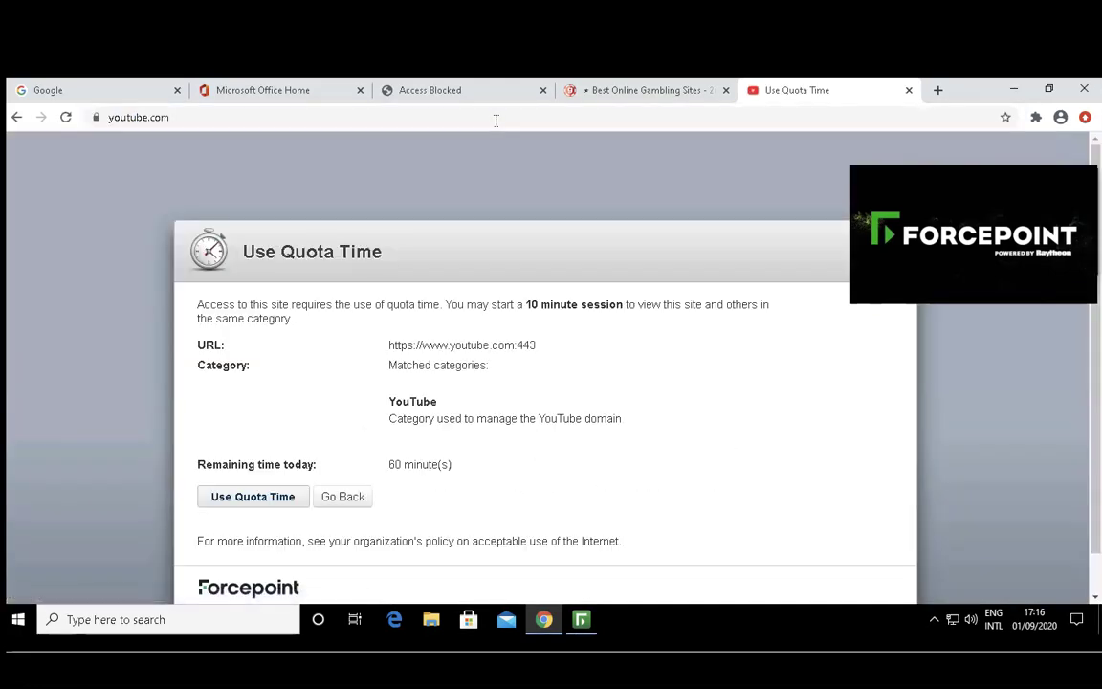
pyautogui.scroll(-1, 524, 455)
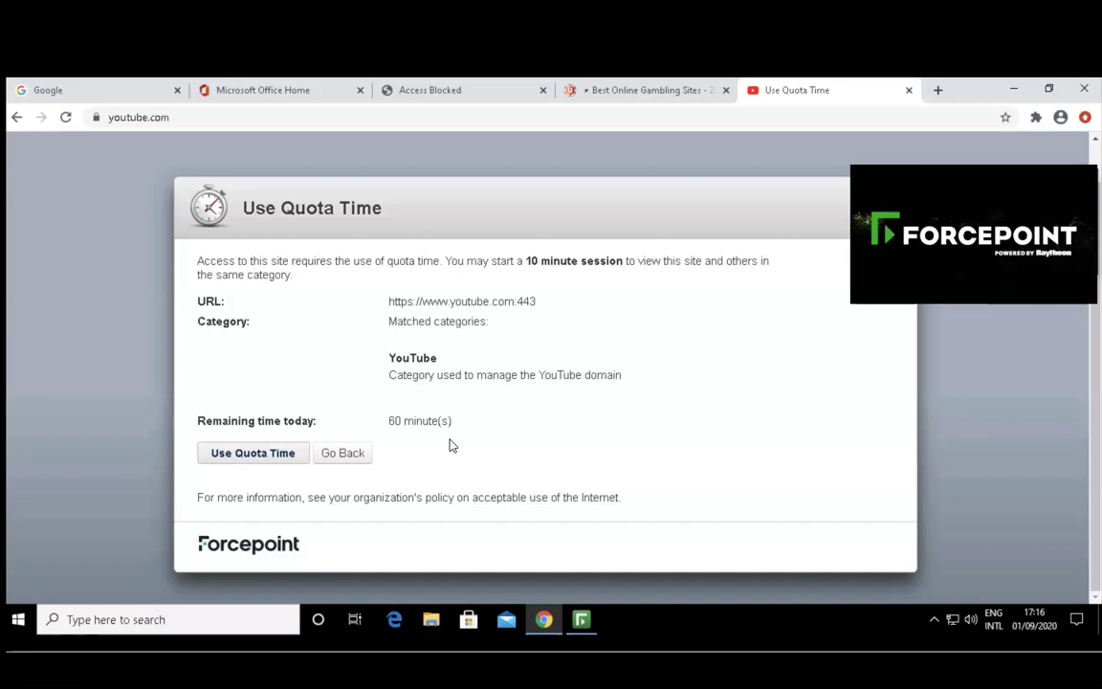
pyautogui.click(260, 458)
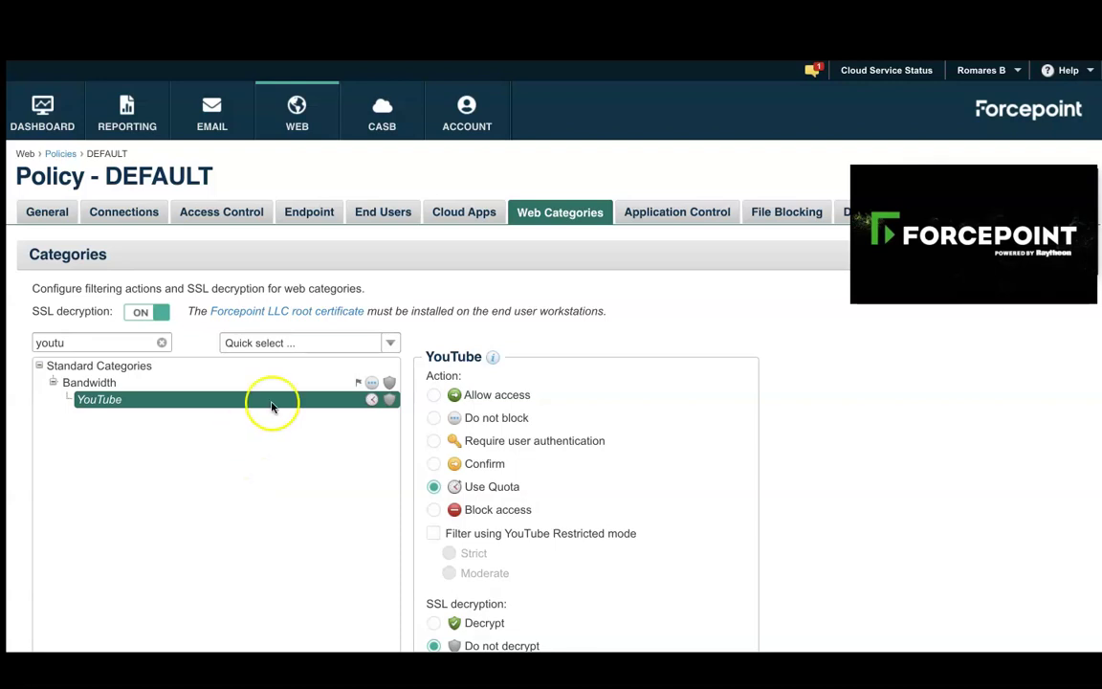
# Step: Display the cloud application settings of the DEFAULT policy and remove Dropbox from the blocked applications
pyautogui.click(457, 215)
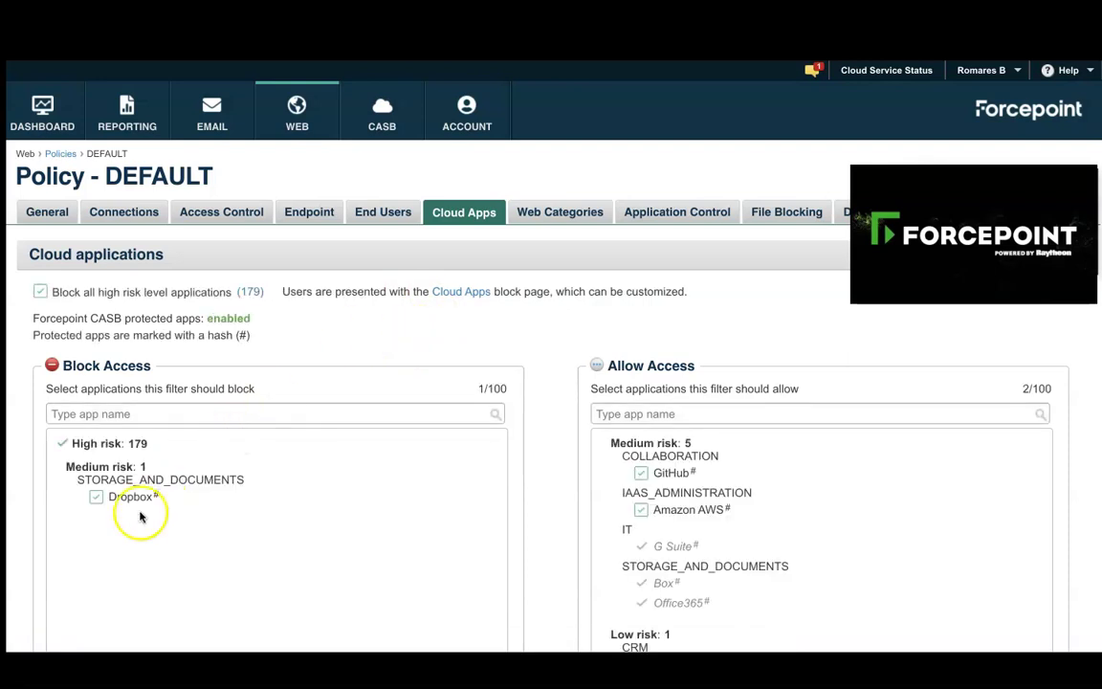
pyautogui.click(95, 495)
pyautogui.scroll(-1, 659, 583)
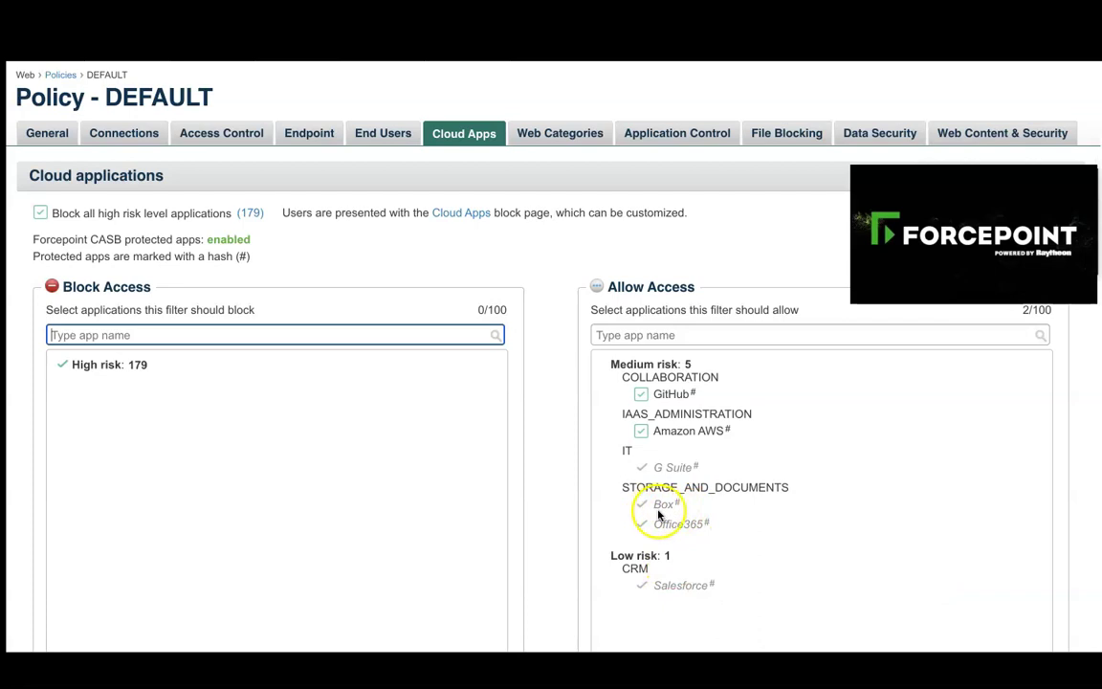
pyautogui.moveTo(658, 515)
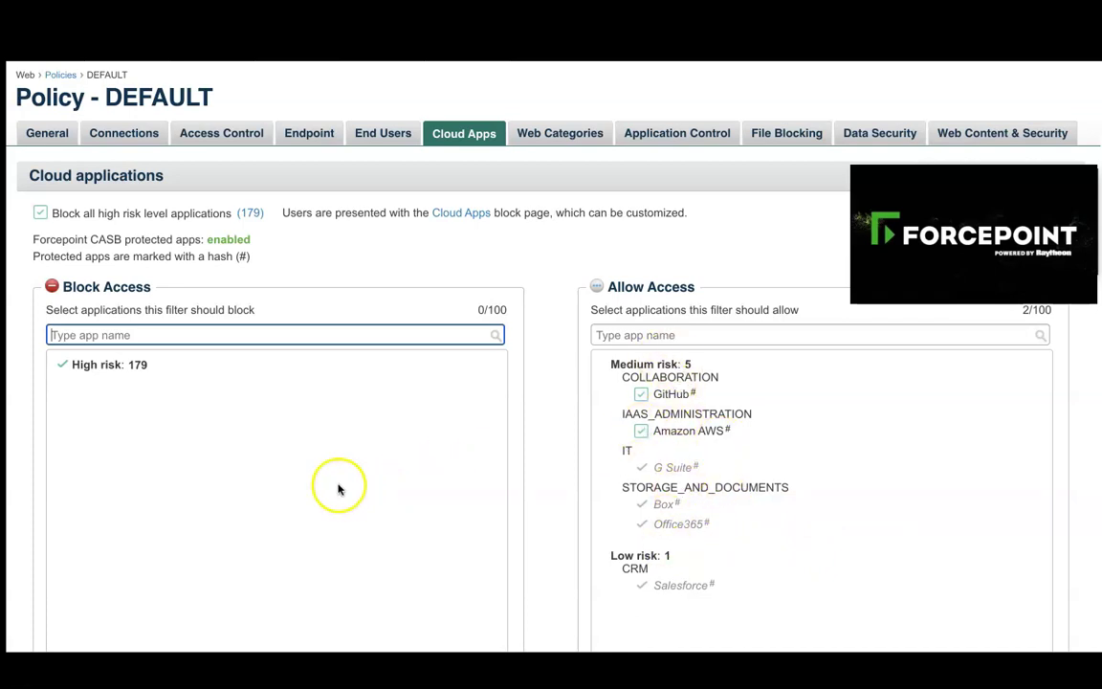
# Step: Search the block access list for "dropbo" and mark Dropbox as a blocked application
pyautogui.click(219, 336)
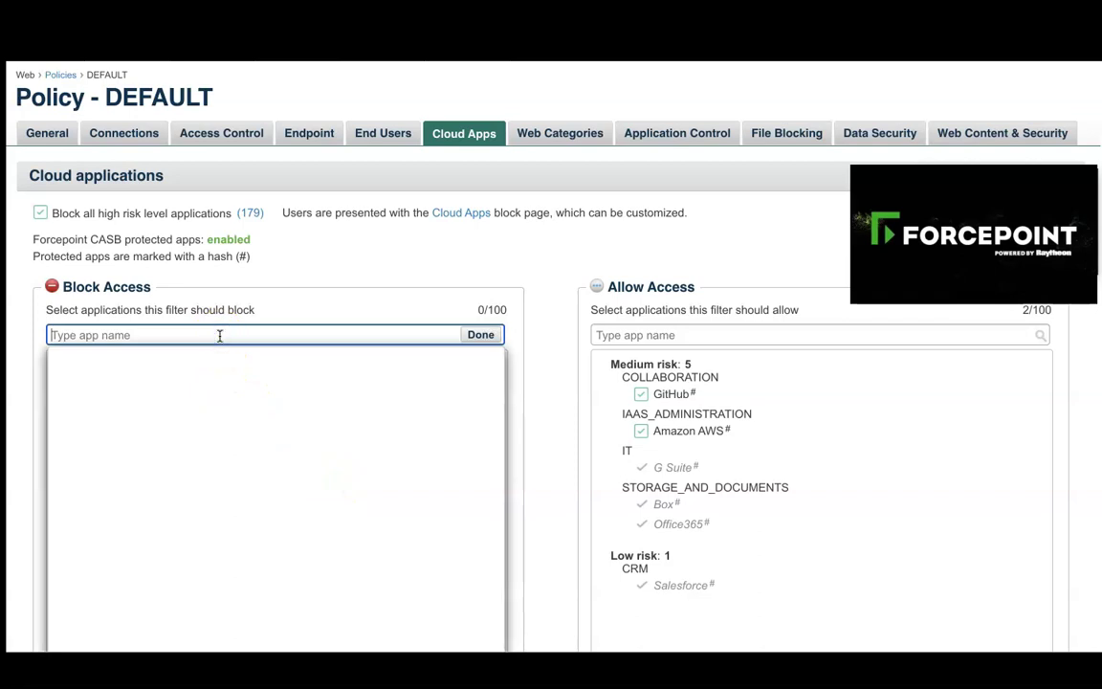
pyautogui.write('dropbo')
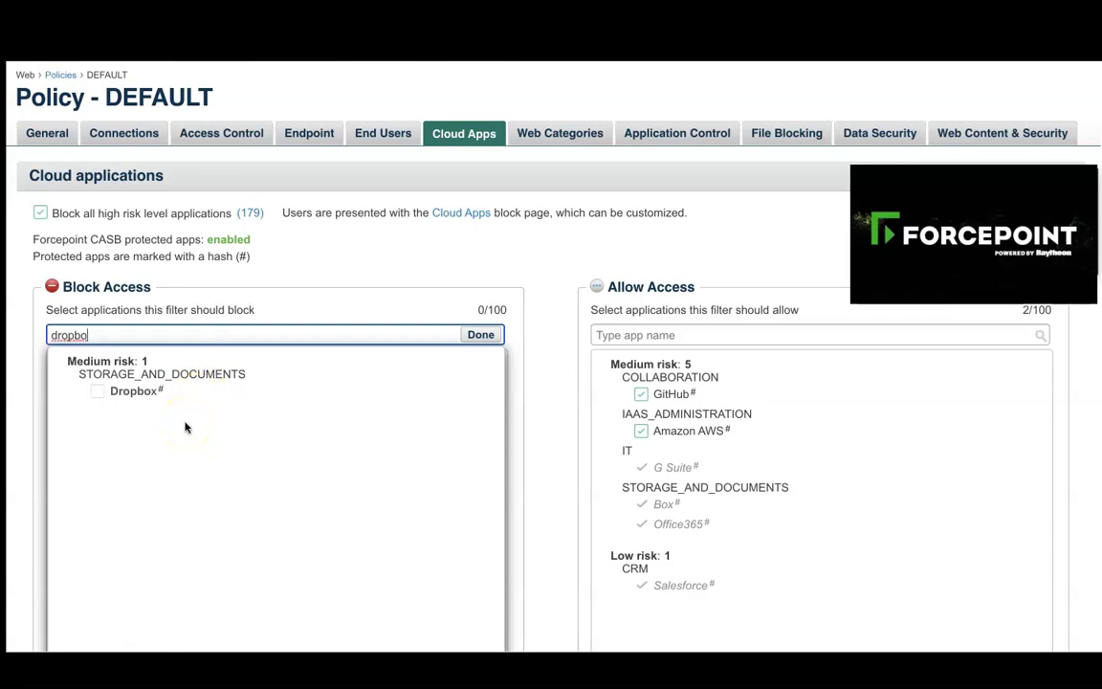
pyautogui.click(98, 392)
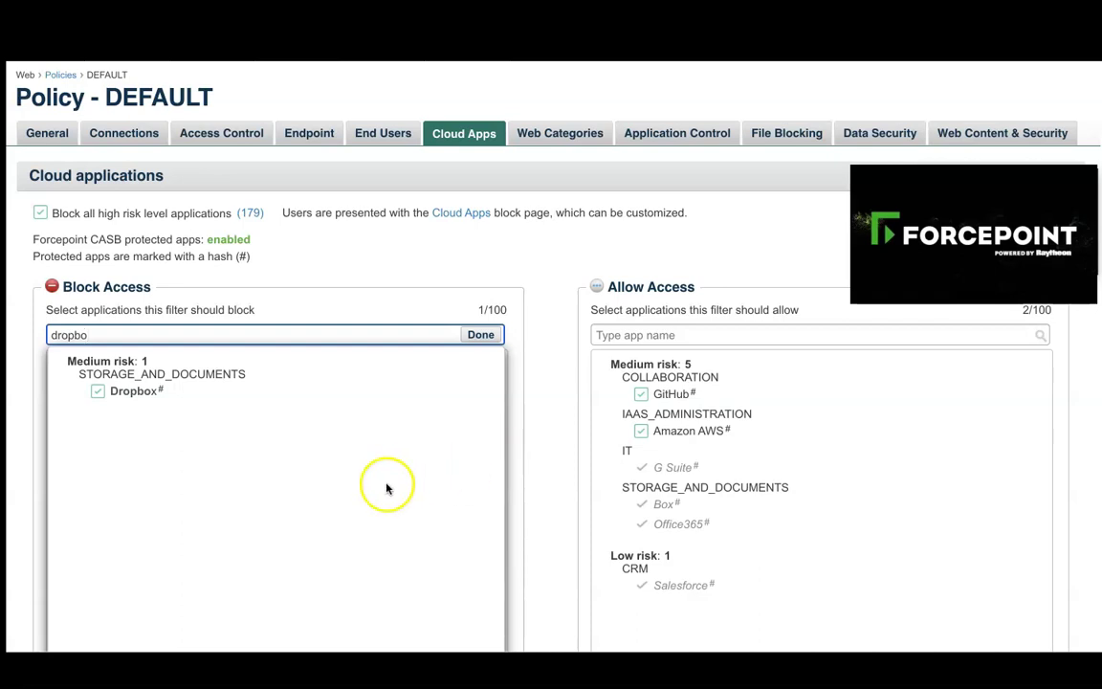
# Step: Search the applications available for blocking for "gi" and "coll", then close the search results
pyautogui.press('BackSpace')
pyautogui.press('BackSpace')
pyautogui.press('BackSpace')
pyautogui.press('BackSpace')
pyautogui.press('BackSpace')
pyautogui.press('BackSpace')
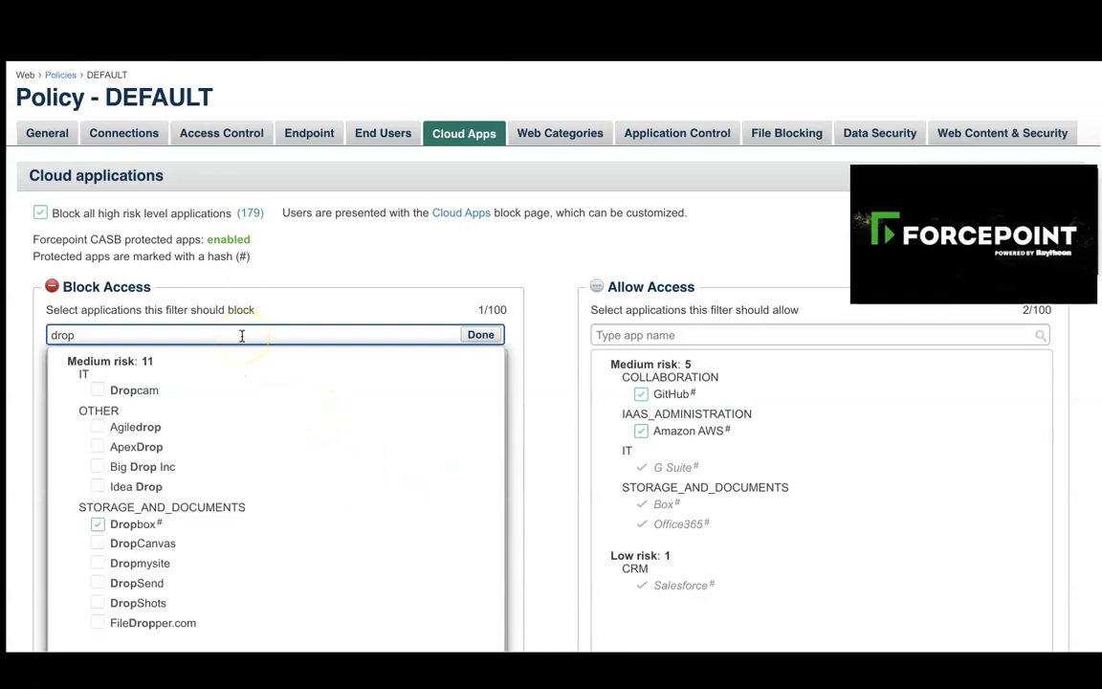
pyautogui.write('kgit')
pyautogui.press('BackSpace')
pyautogui.press('BackSpace')
pyautogui.press('BackSpace')
pyautogui.press('BackSpace')
pyautogui.write('gi')
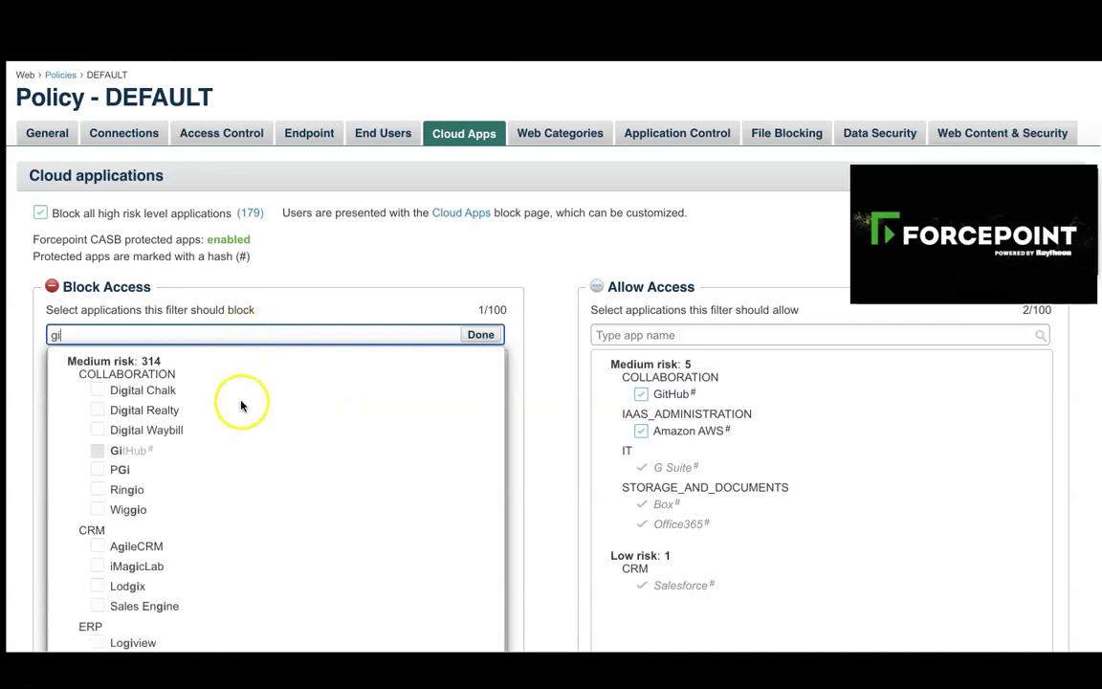
pyautogui.press('BackSpace')
pyautogui.press('BackSpace')
pyautogui.write('coll')
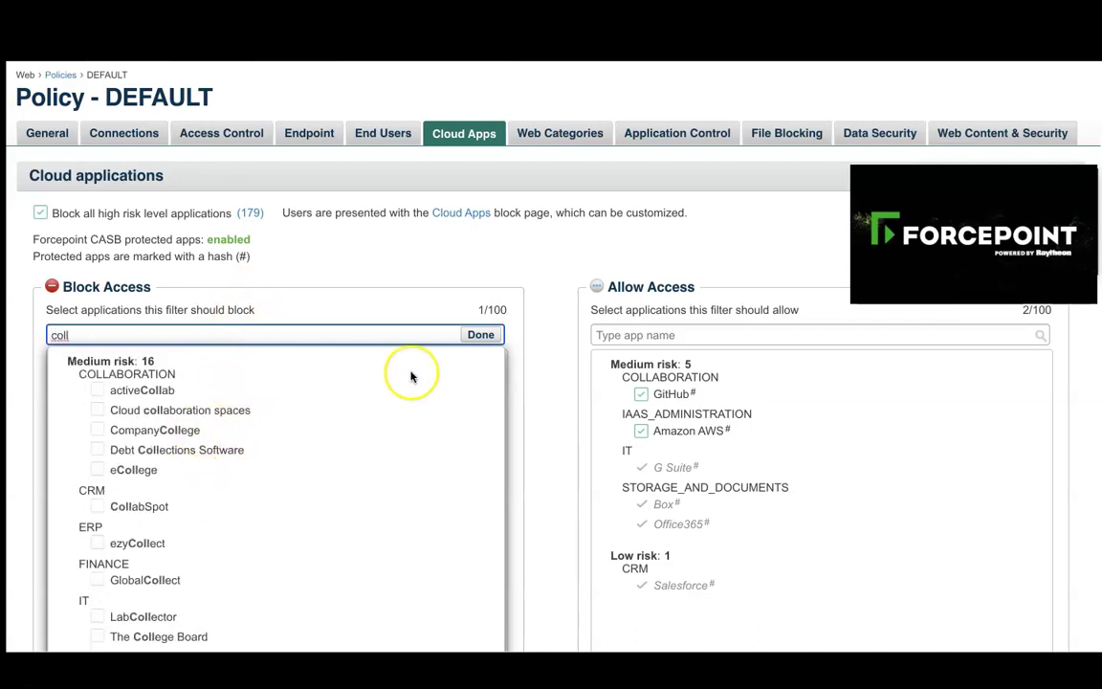
pyautogui.click(398, 272)
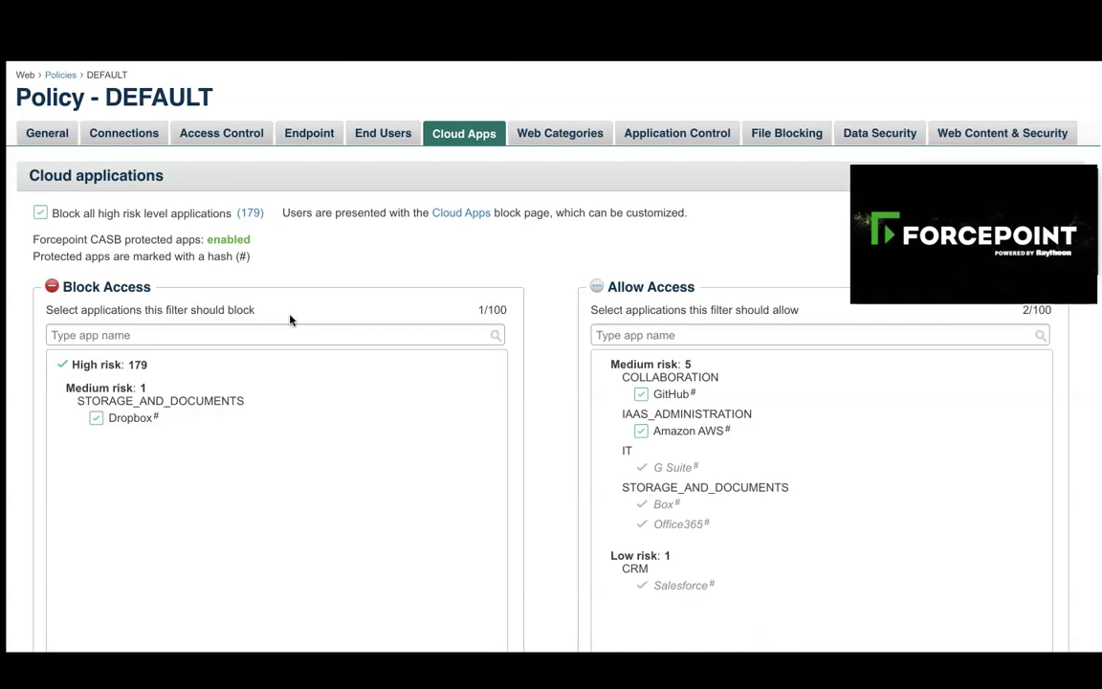
# Step: Go to the Protected Cloud Apps settings, discarding the unsaved policy changes, and examine which apps are selected for CASB protection
pyautogui.scroll(2, 382, 95)
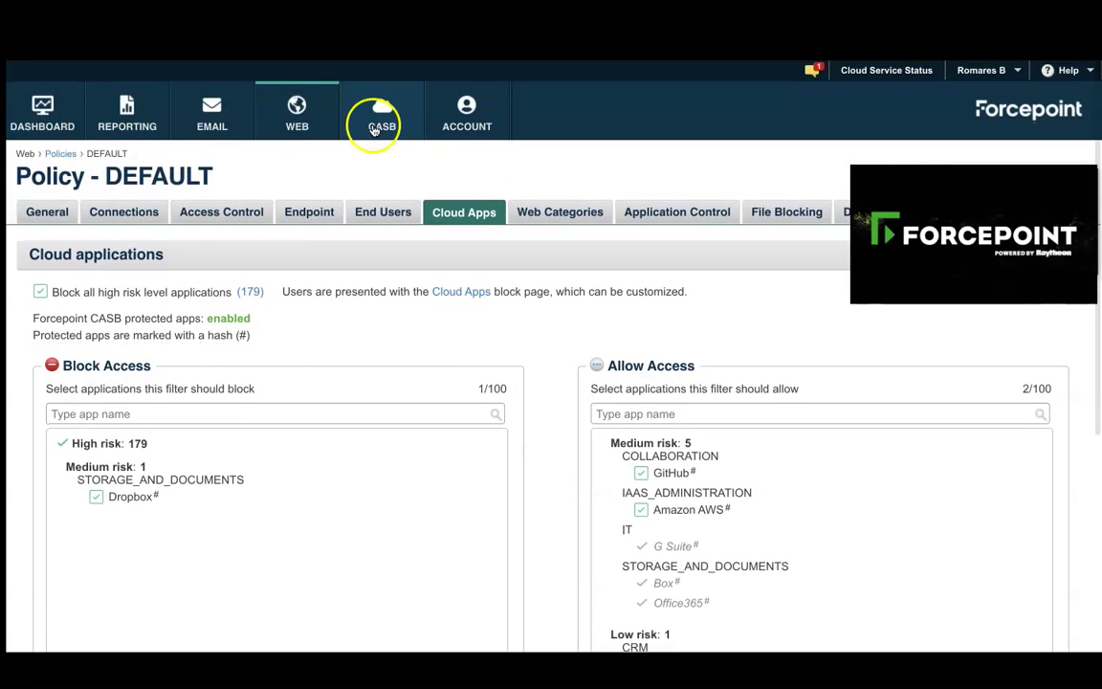
pyautogui.click(299, 123)
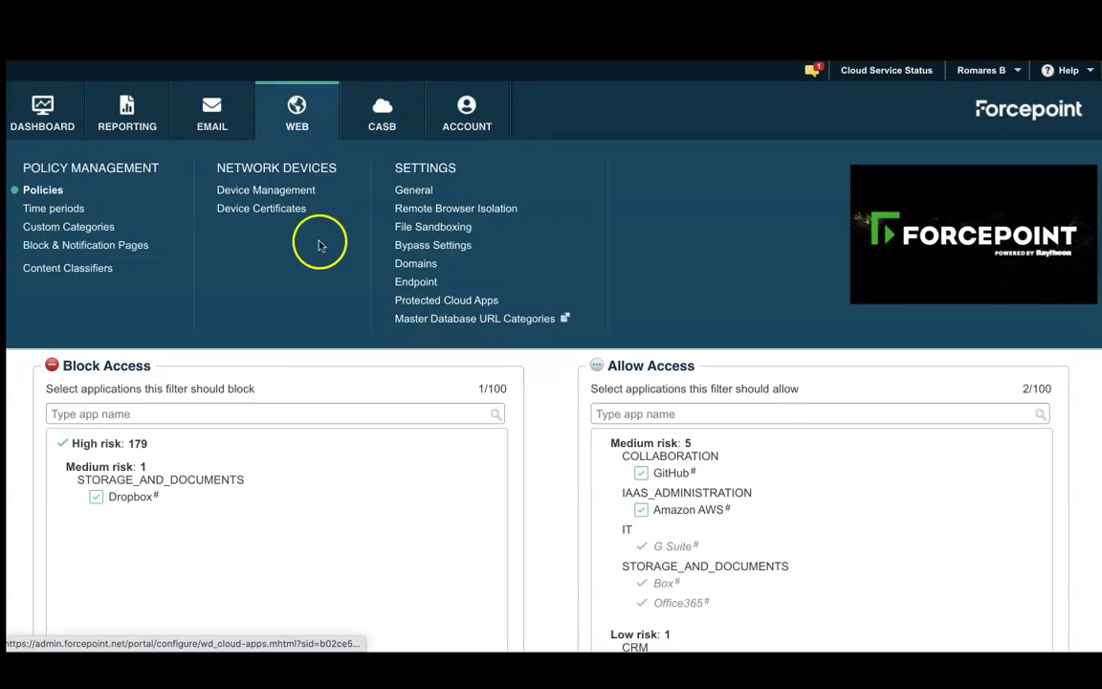
pyautogui.click(408, 302)
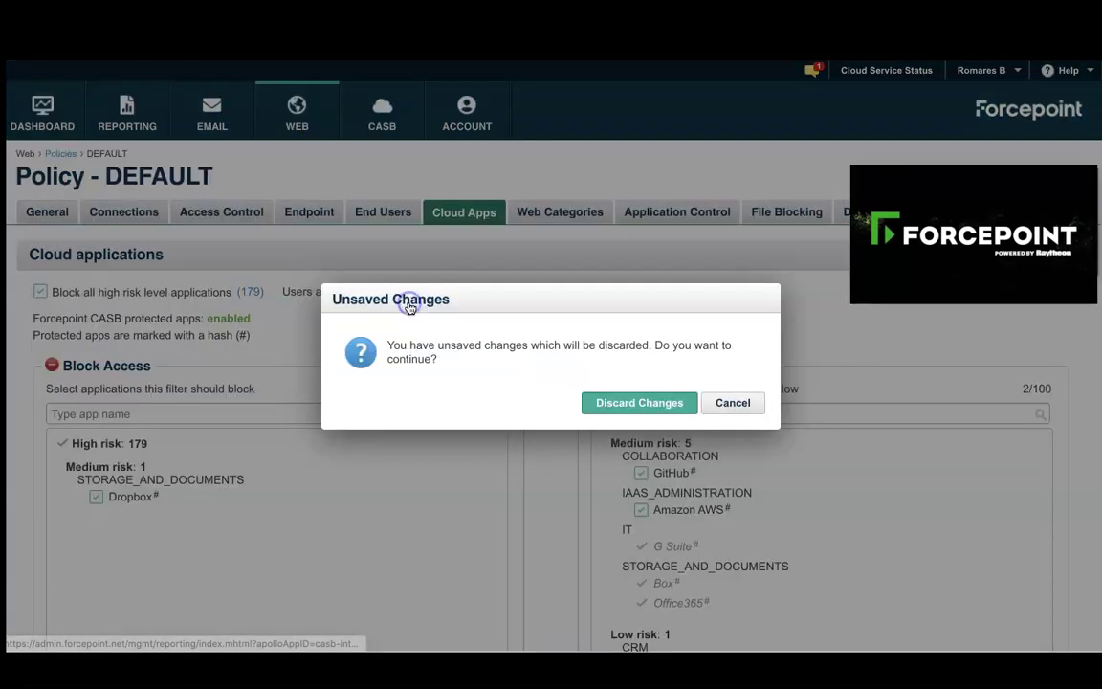
pyautogui.click(639, 403)
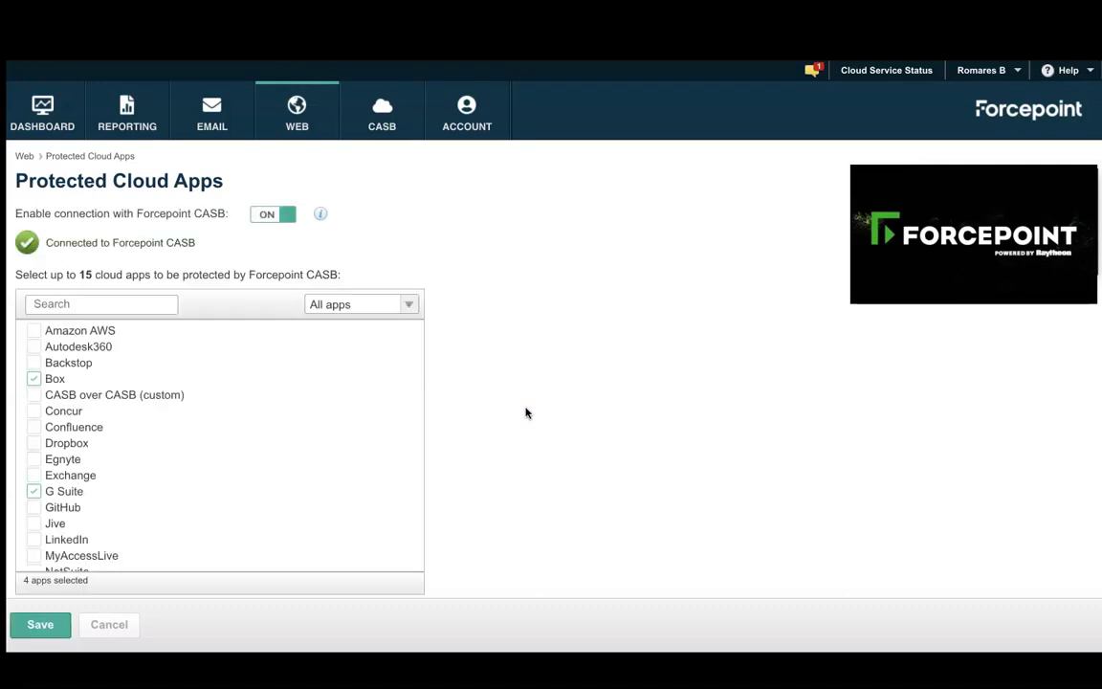
pyautogui.scroll(-2, 203, 448)
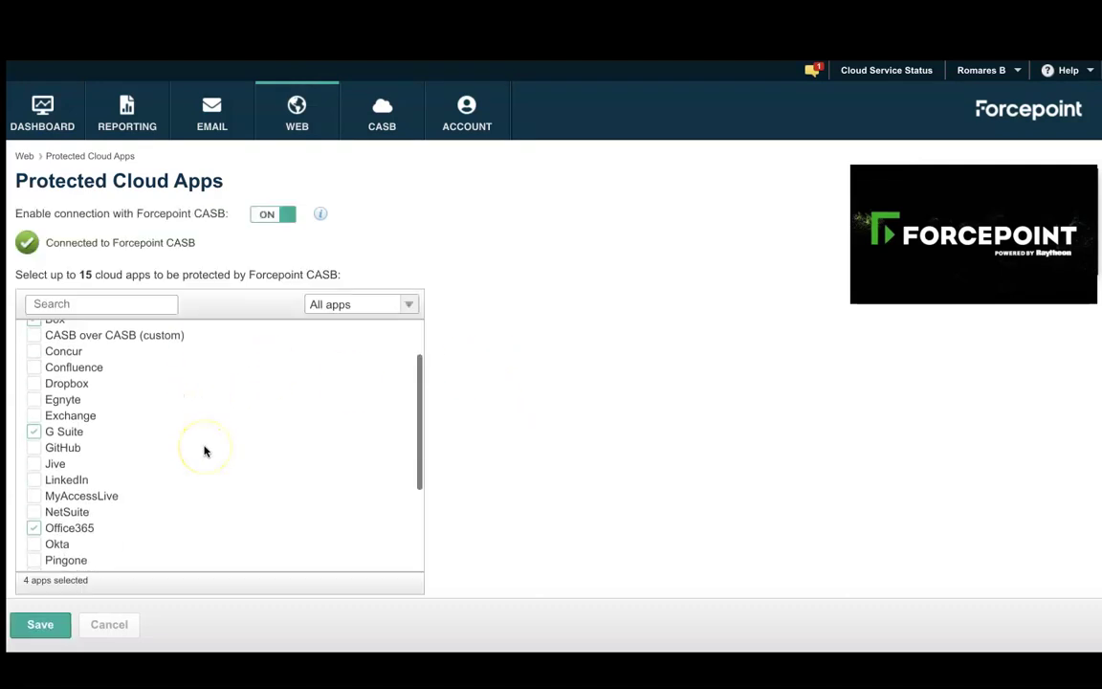
pyautogui.scroll(-1, 204, 451)
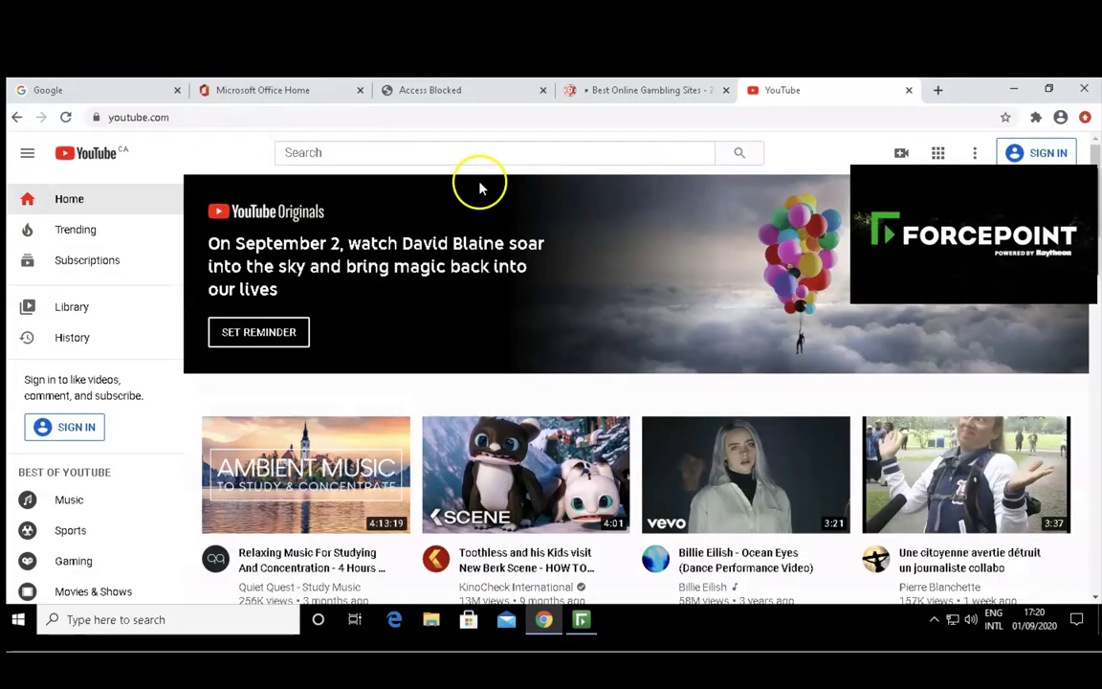
# Step: Switch to Chrome on the endpoint machine and open the SSNs document and the Confidential PDF from Office 365's recent files
pyautogui.click(298, 96)
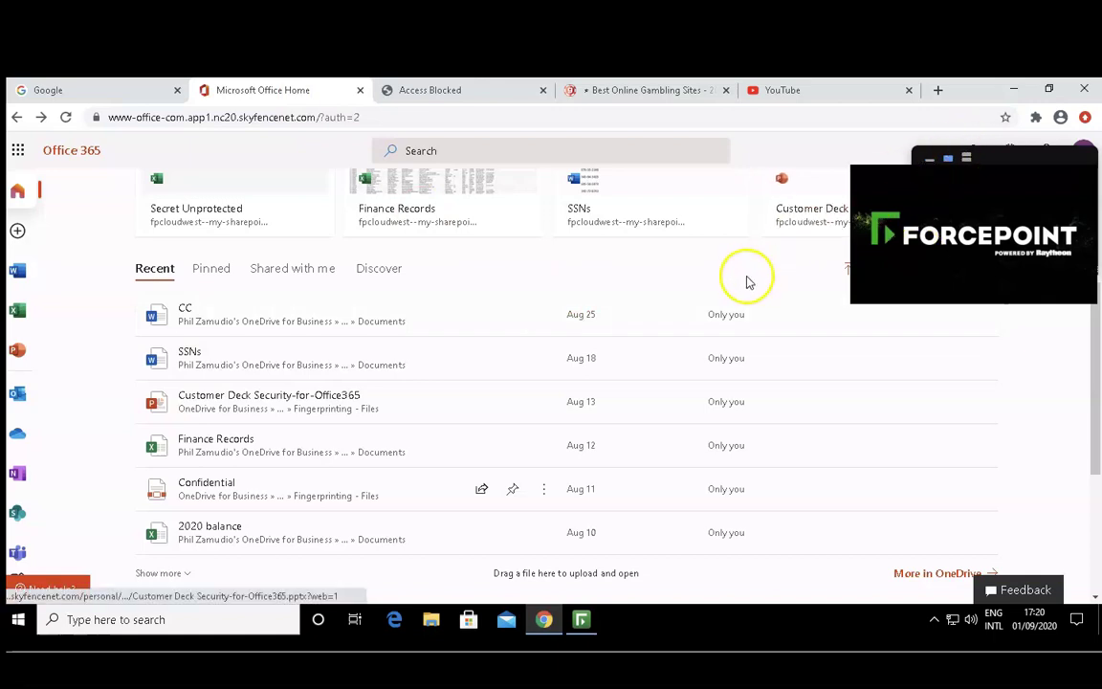
pyautogui.click(162, 356)
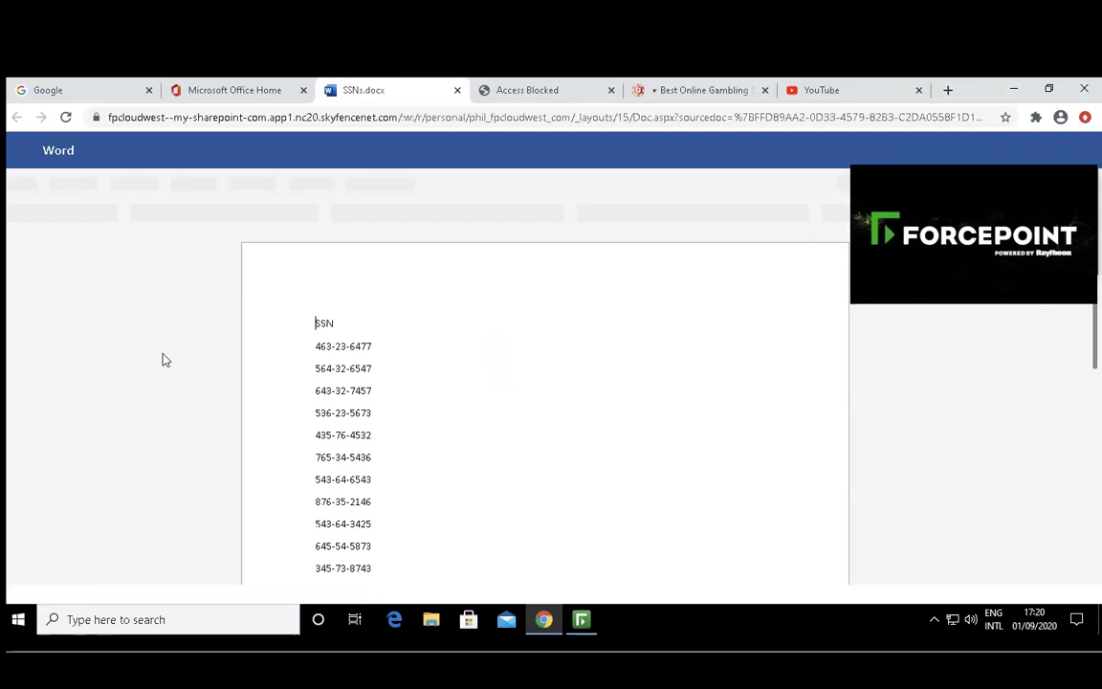
pyautogui.click(341, 292)
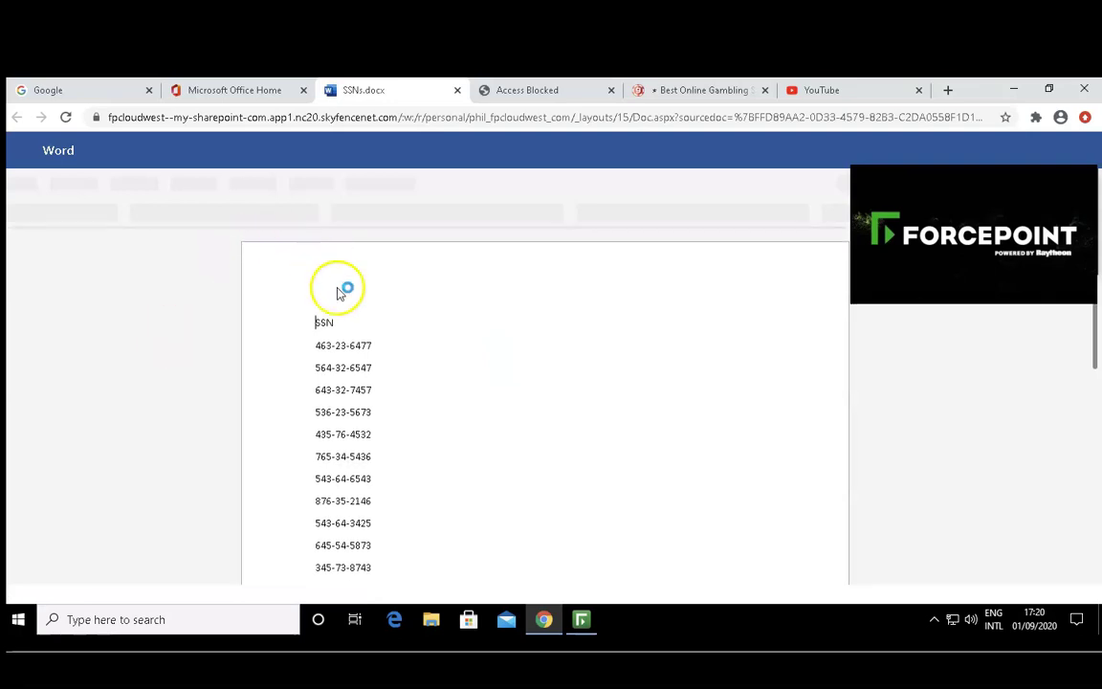
pyautogui.click(323, 226)
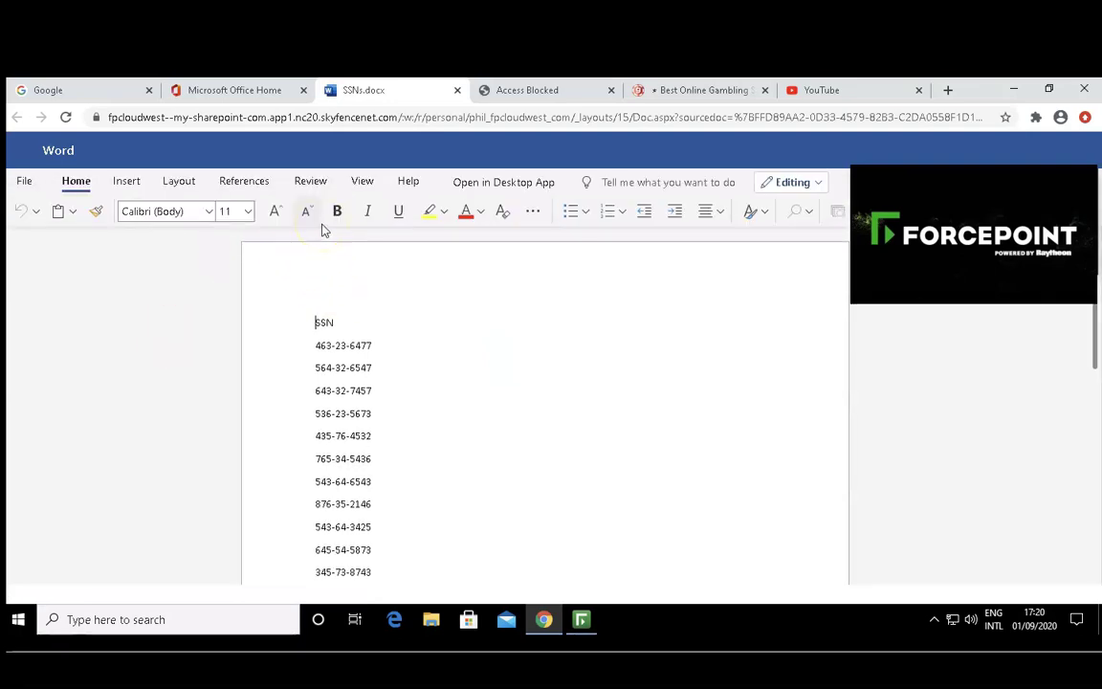
pyautogui.click(252, 93)
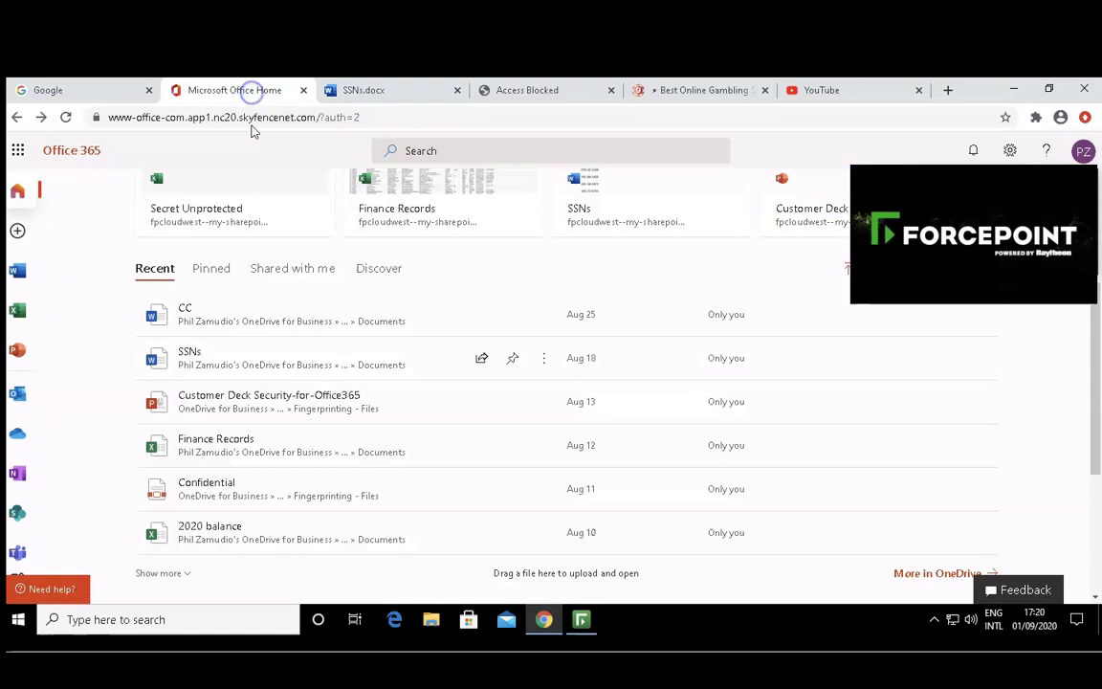
pyautogui.click(207, 483)
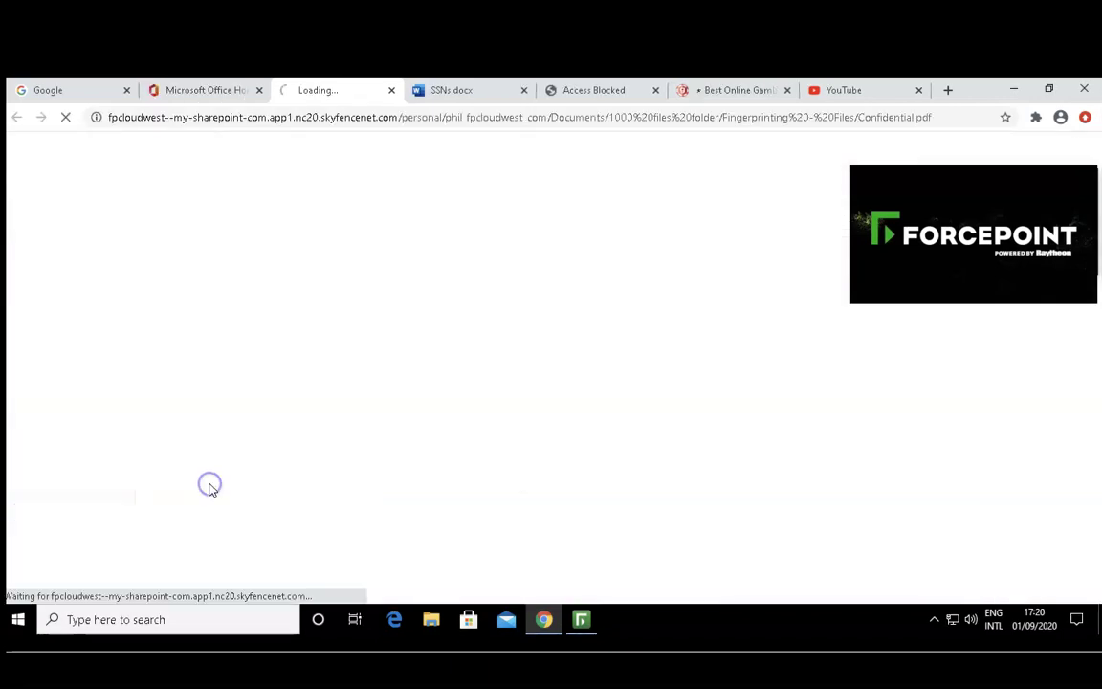